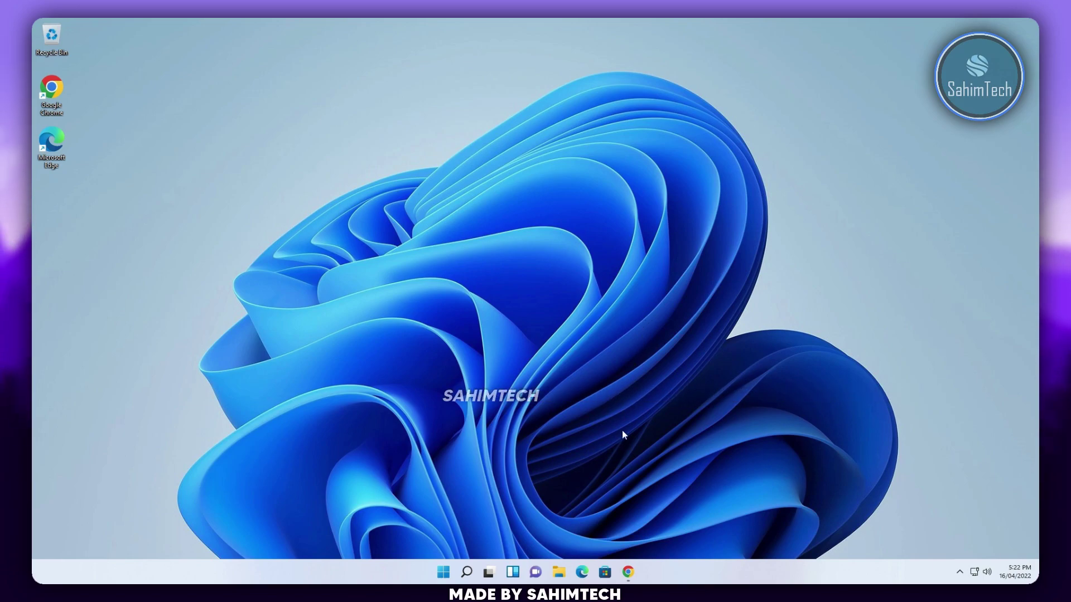
Go from the links PDF in Chrome to the TaskbarXI GitHub releases page
{"action": "left_click", "coordinate": [629, 571]}
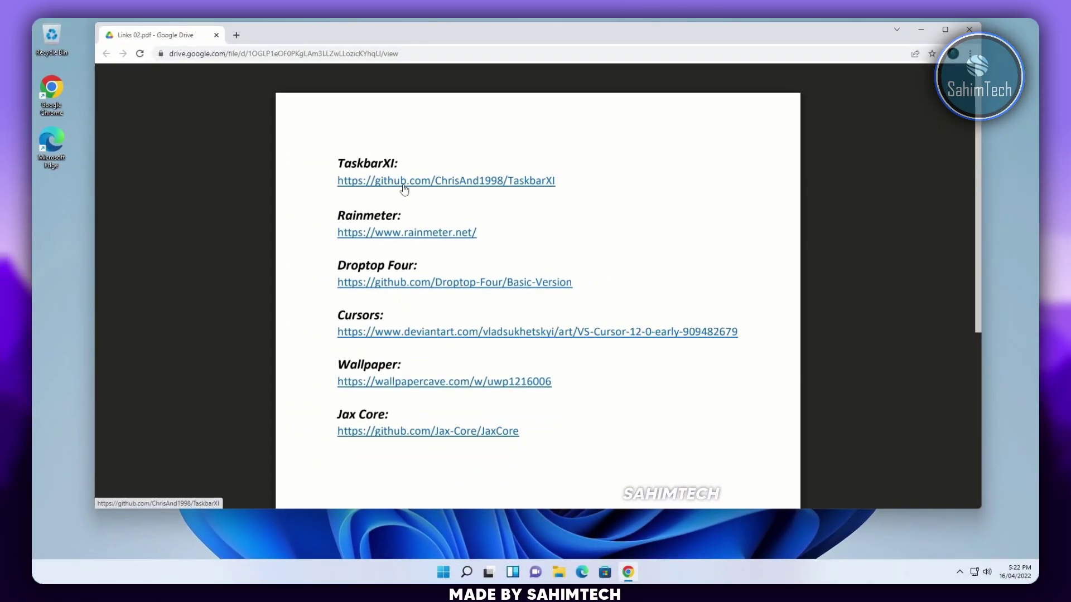
{"action": "left_click", "coordinate": [407, 181]}
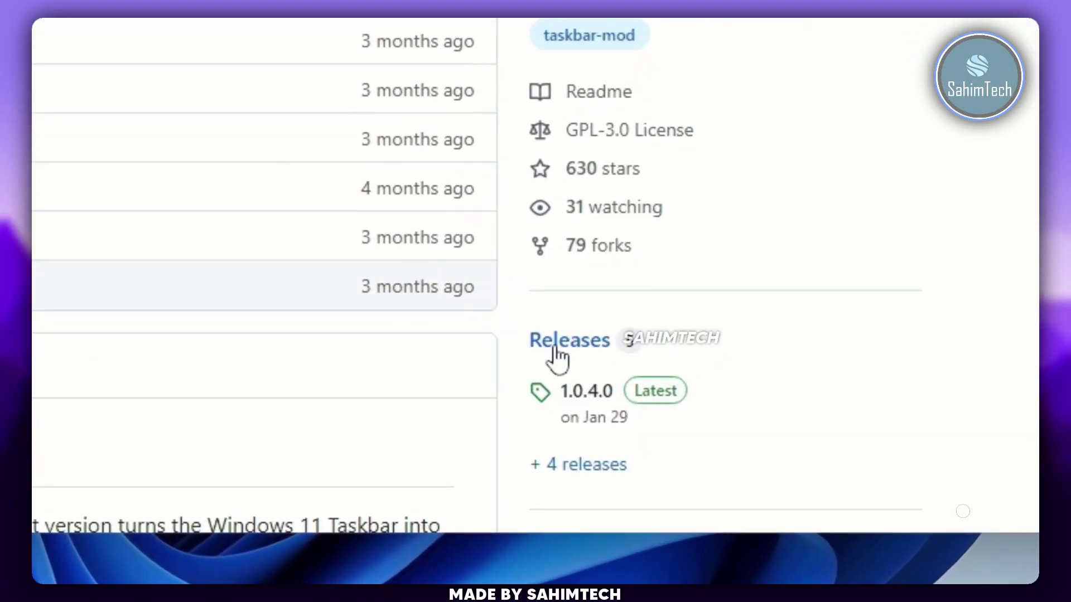
{"action": "left_click", "coordinate": [706, 435]}
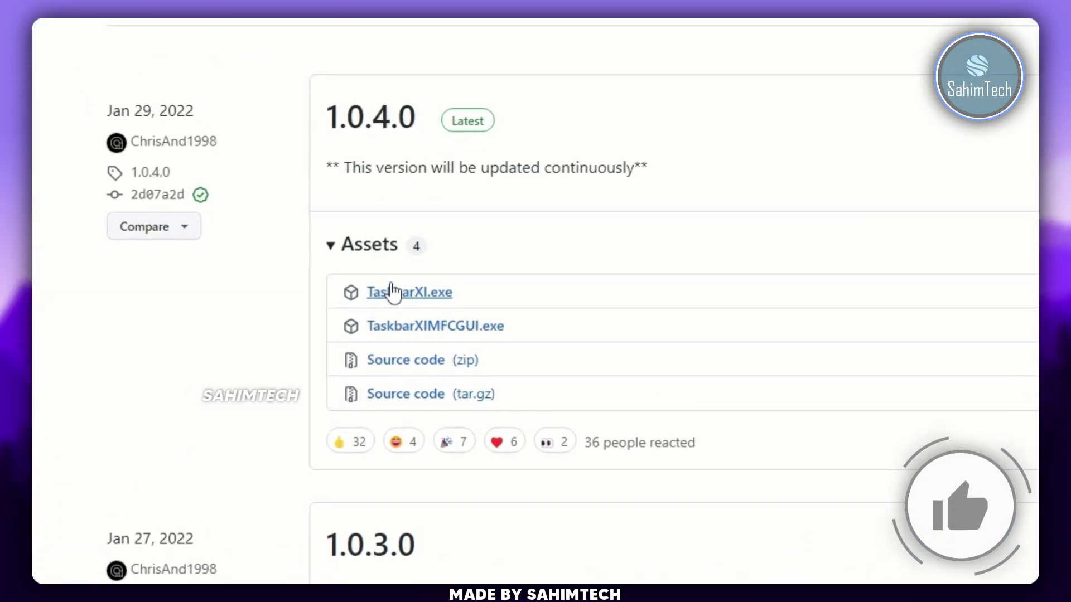
Download TaskbarXI.exe and TaskbarXIMFCGUI.exe from the 1.0.4.0 release assets
{"action": "left_click", "coordinate": [439, 291]}
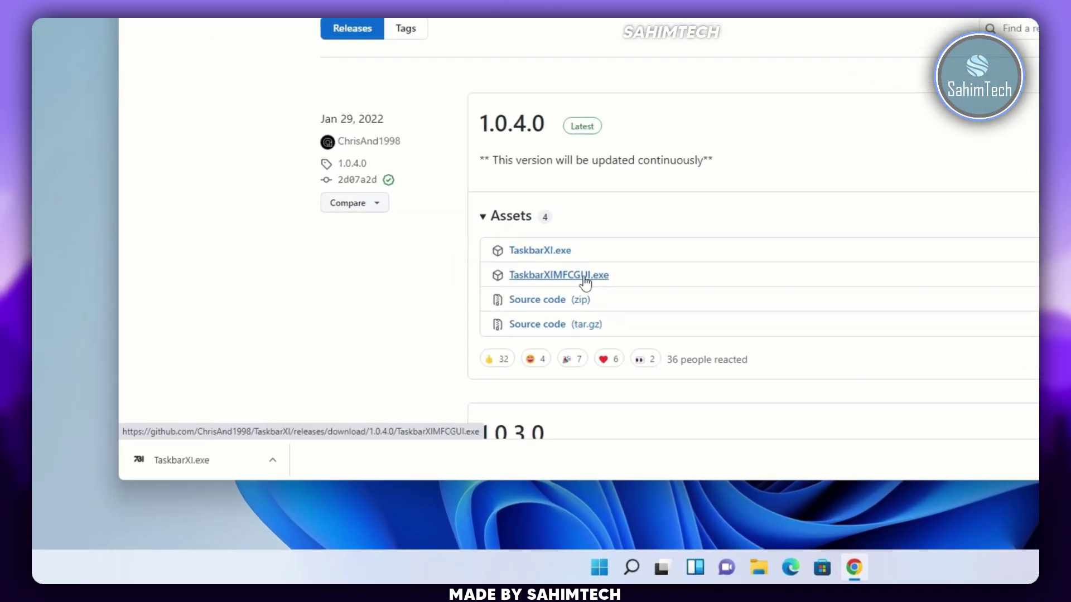
{"action": "left_click", "coordinate": [417, 362]}
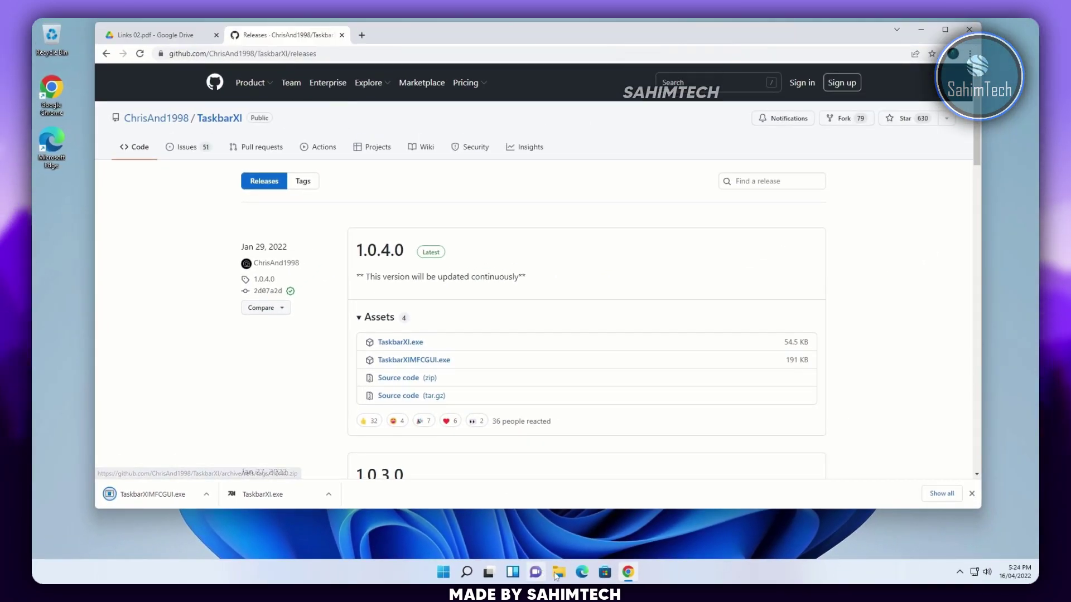
{"action": "left_click", "coordinate": [558, 575]}
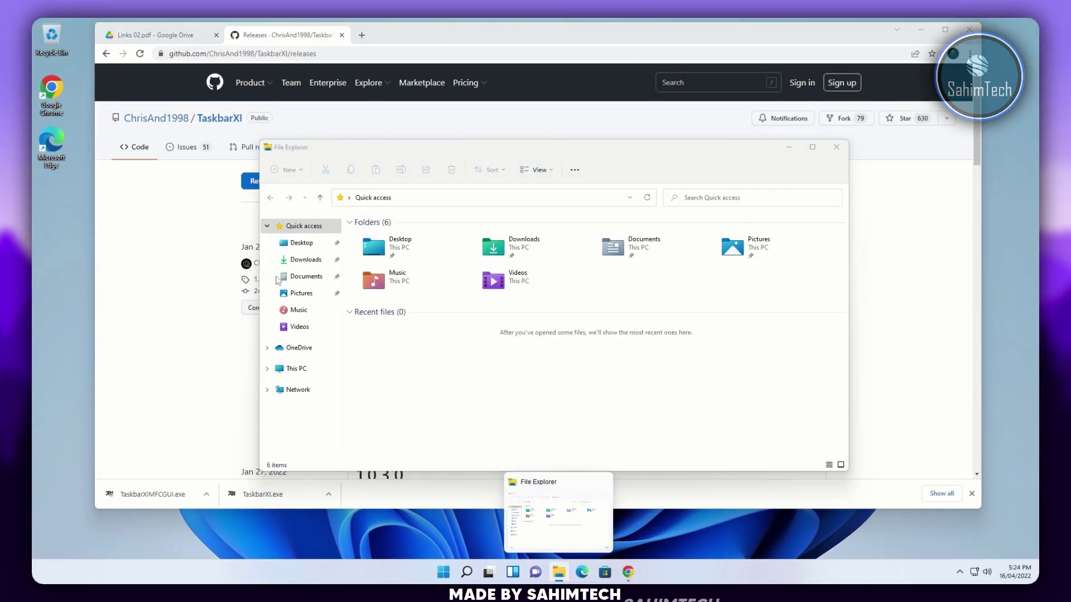
Copy both downloaded TaskbarXI files from the Downloads folder
{"action": "left_click", "coordinate": [294, 260]}
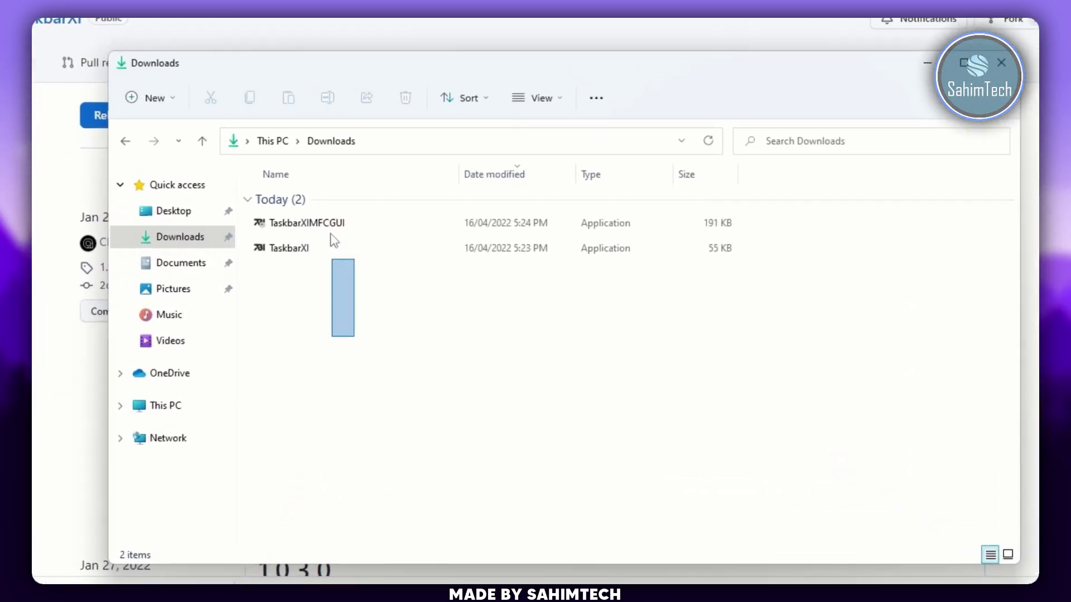
{"action": "left_click_drag", "start_coordinate": [331, 234], "coordinate": [328, 214]}
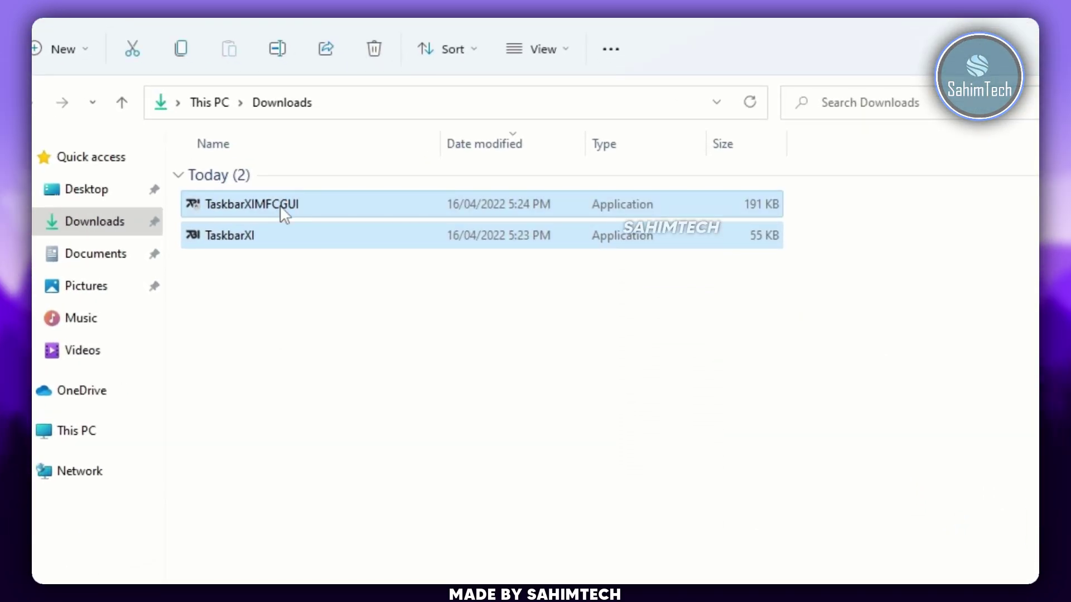
{"action": "right_click", "coordinate": [283, 213]}
{"action": "key", "text": "Escape"}
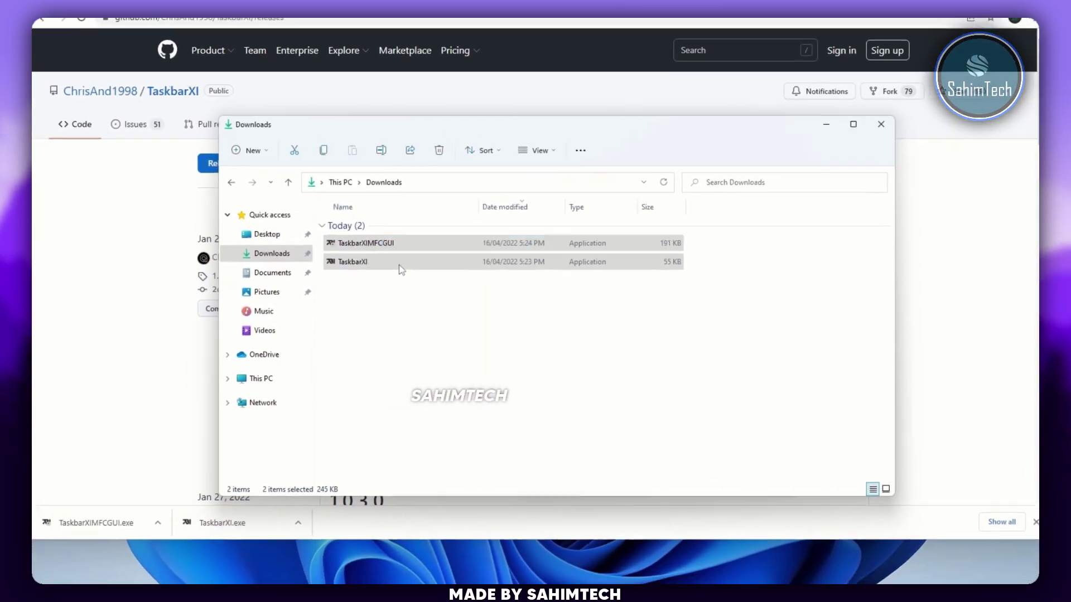
Create a Tweaks folder on Local Disk (C:) and paste the two files into it
{"action": "left_click", "coordinate": [297, 370]}
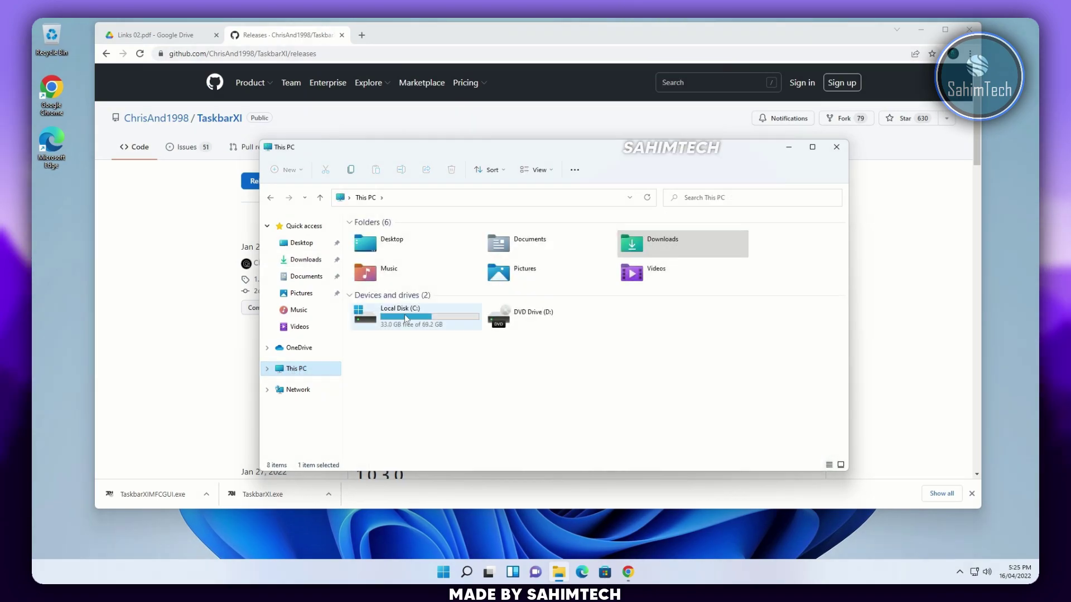
{"action": "double_click", "coordinate": [410, 316]}
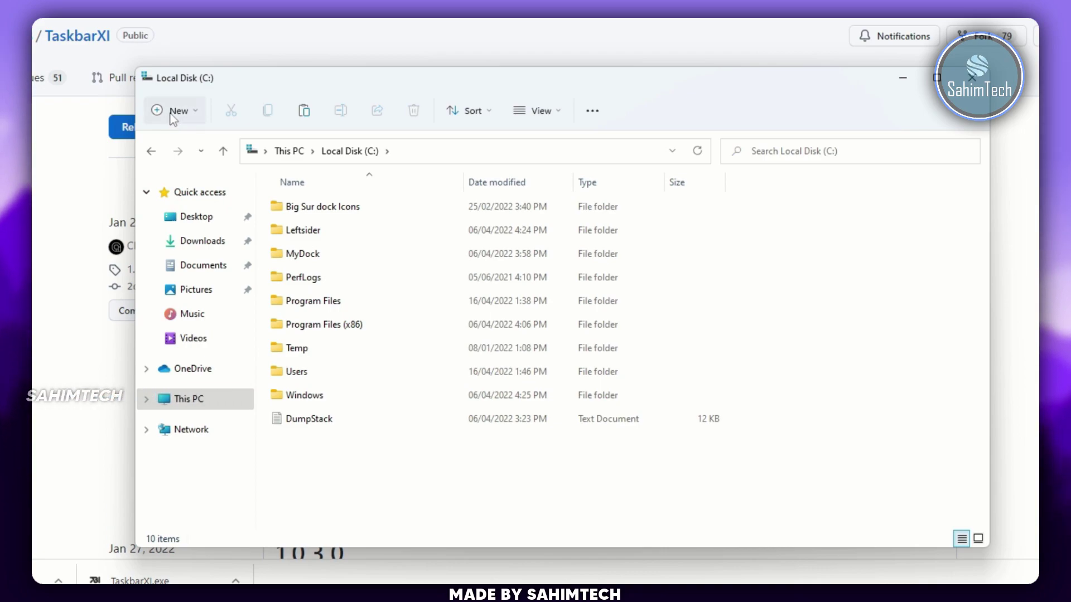
{"action": "left_click", "coordinate": [177, 146]}
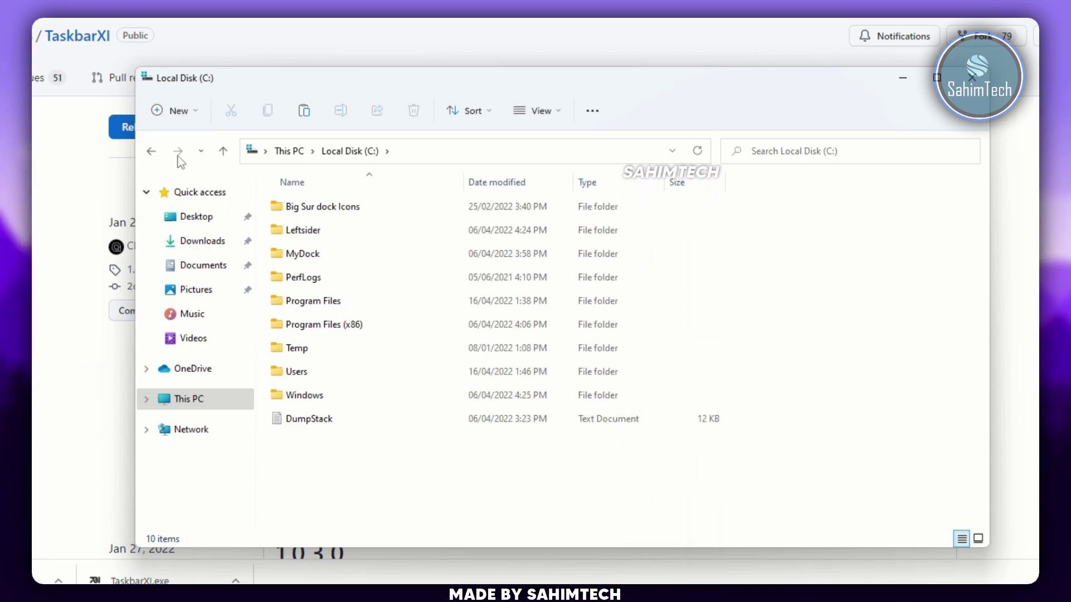
{"action": "type", "text": "Tweaks"}
{"action": "key", "text": "Return"}
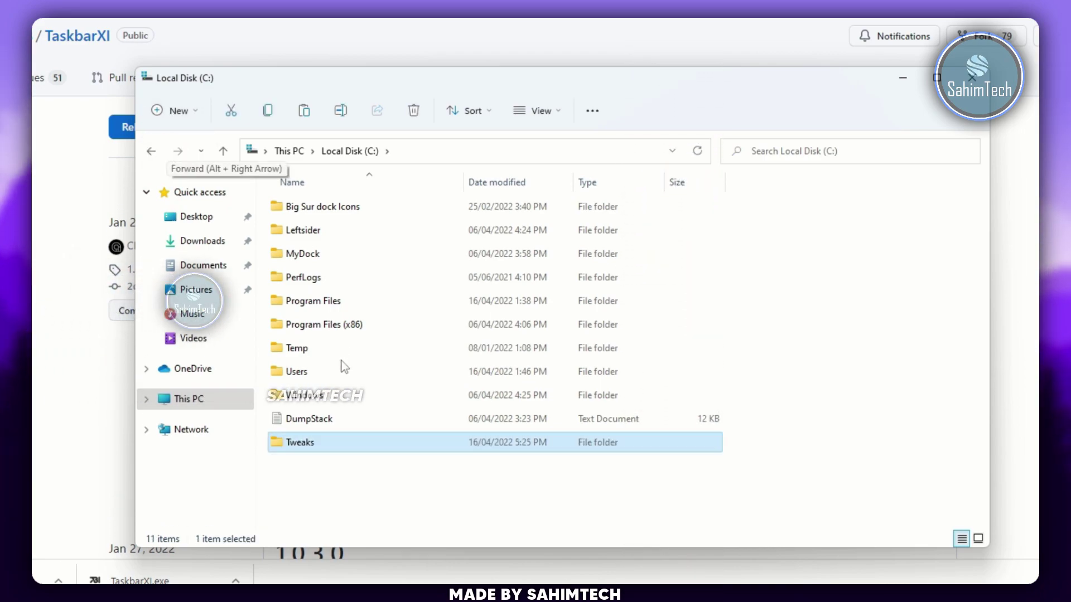
{"action": "double_click", "coordinate": [324, 444]}
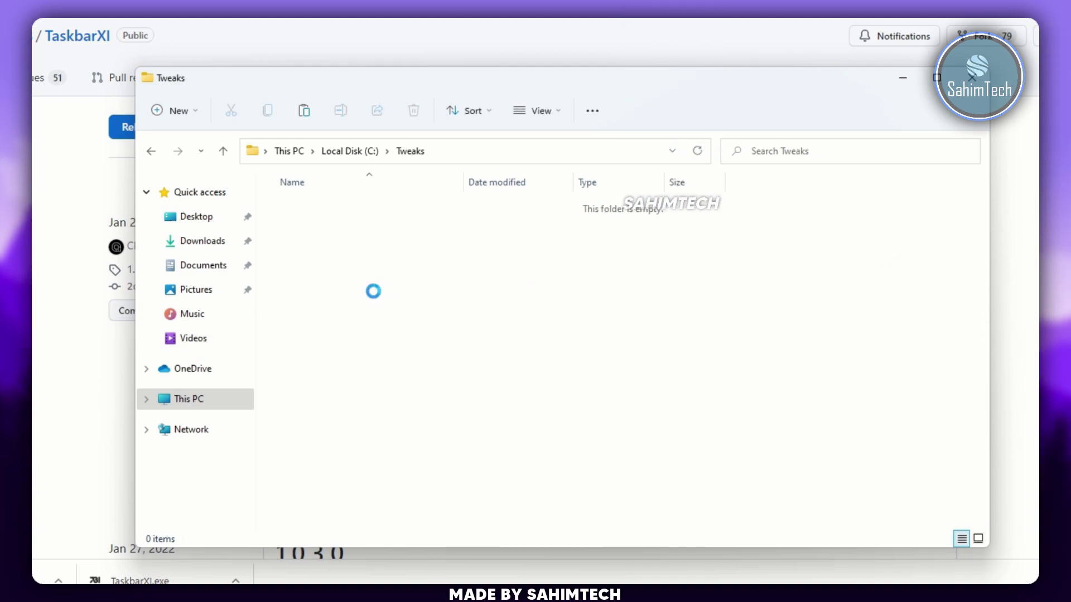
{"action": "right_click", "coordinate": [375, 299]}
{"action": "left_click", "coordinate": [393, 315]}
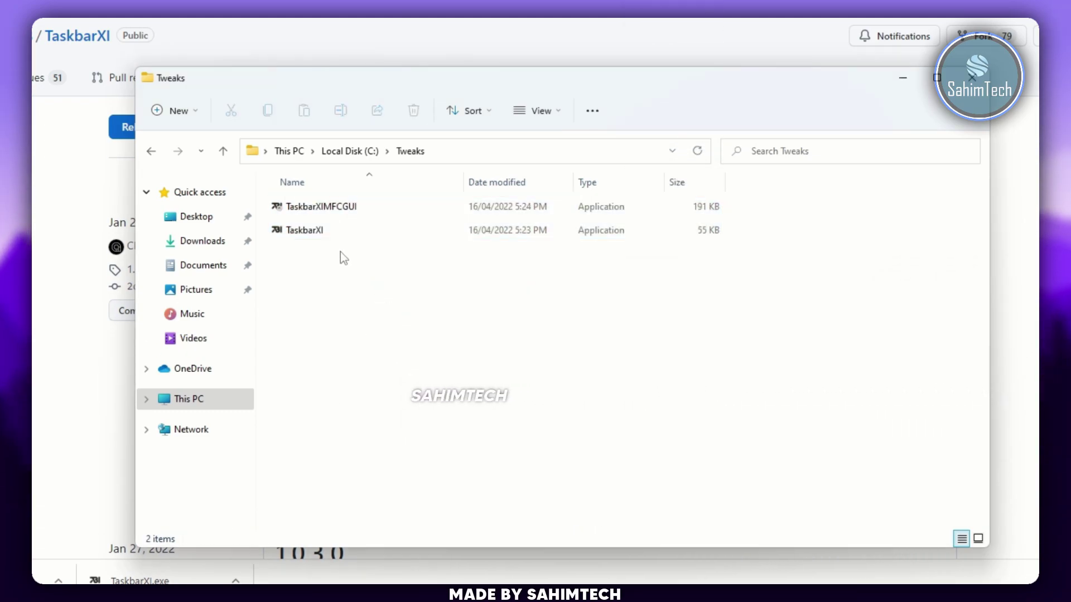
Run TaskbarXI and TaskbarXIMFCGUI, allowing both unverified apps to start
{"action": "double_click", "coordinate": [335, 234]}
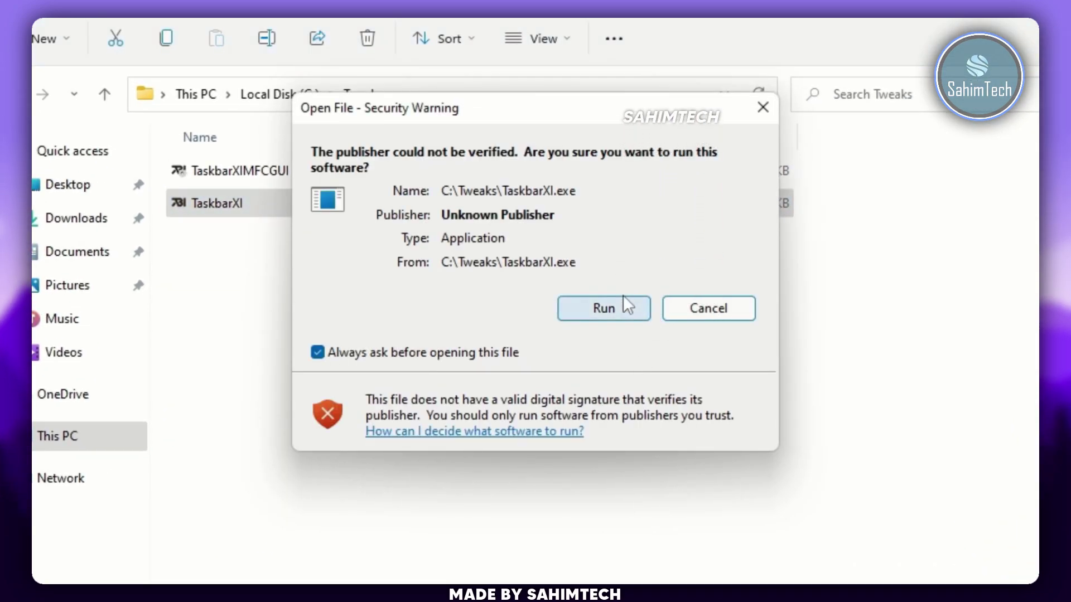
{"action": "left_click", "coordinate": [623, 301]}
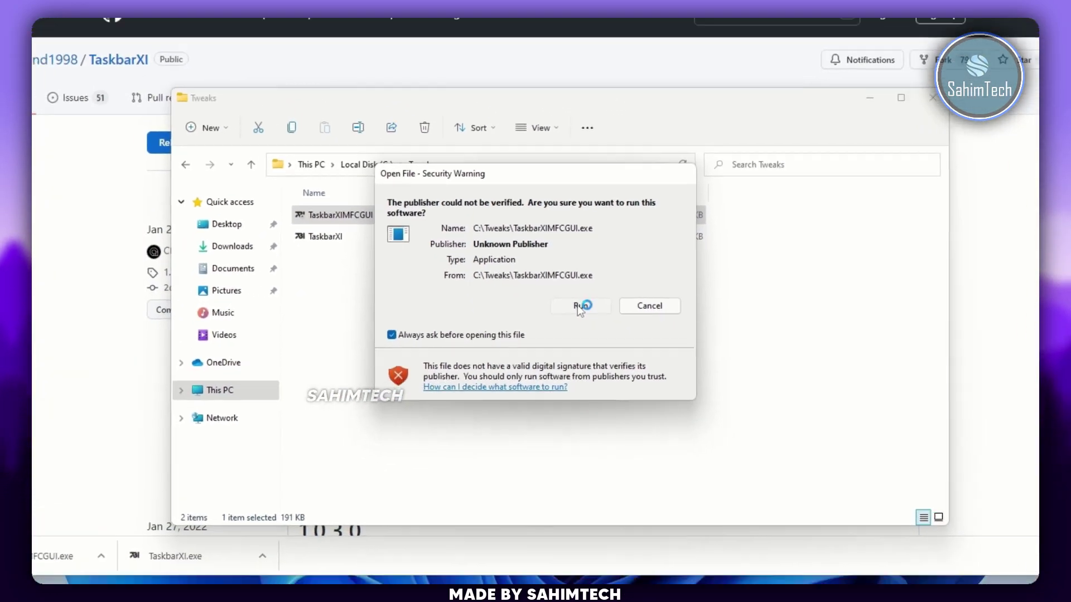
{"action": "left_click", "coordinate": [578, 305]}
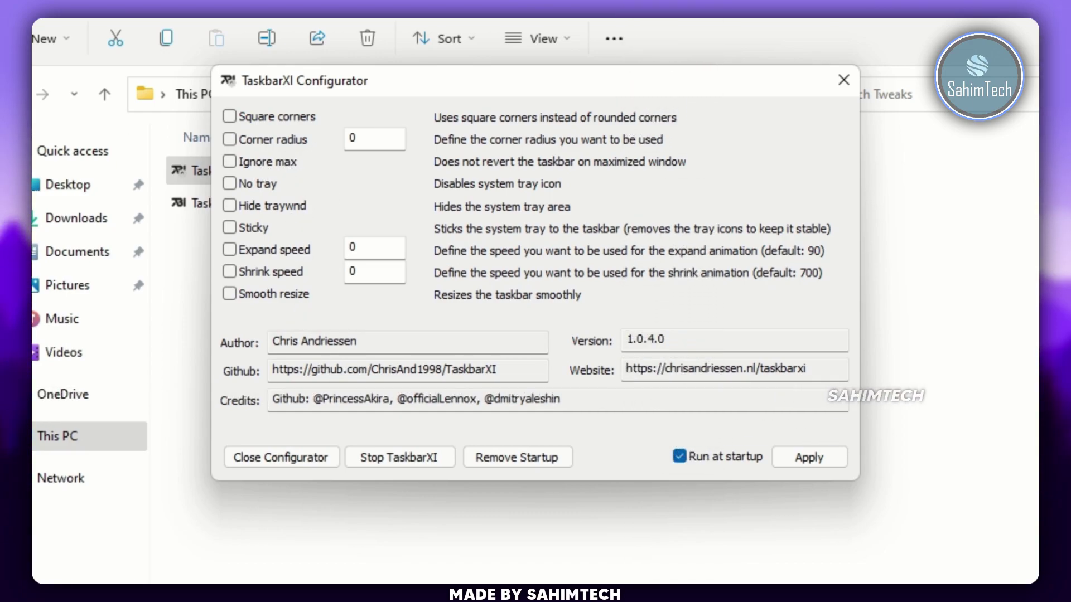
Enable Hide traywnd, No tray and Ignore max, close the configurator, and return to the links PDF
{"action": "left_click", "coordinate": [286, 208]}
{"action": "left_click", "coordinate": [264, 183]}
{"action": "left_click", "coordinate": [262, 162]}
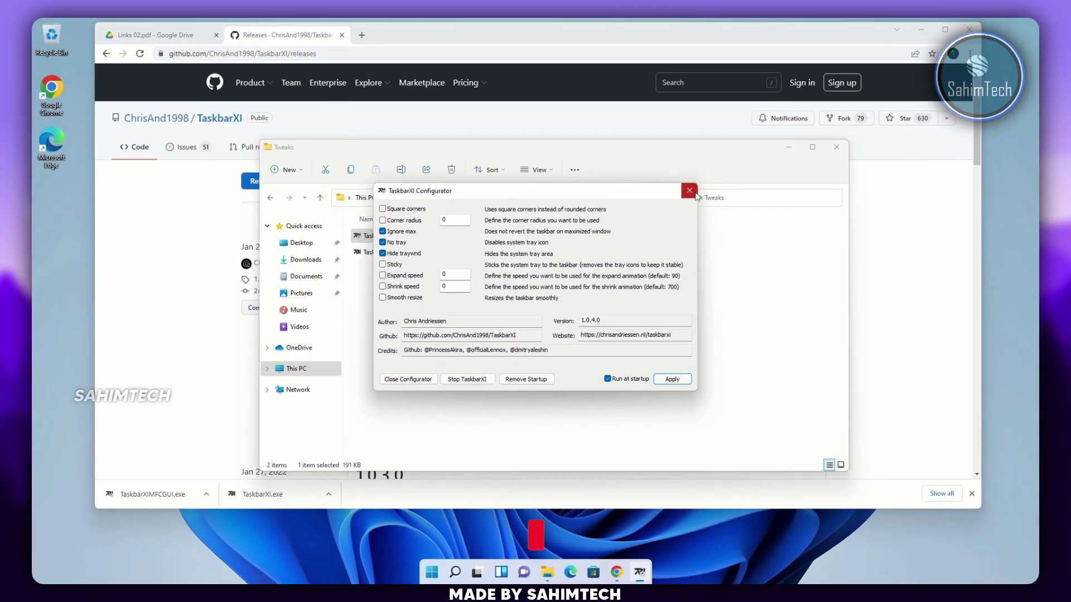
{"action": "left_click", "coordinate": [689, 190]}
{"action": "left_click", "coordinate": [452, 172]}
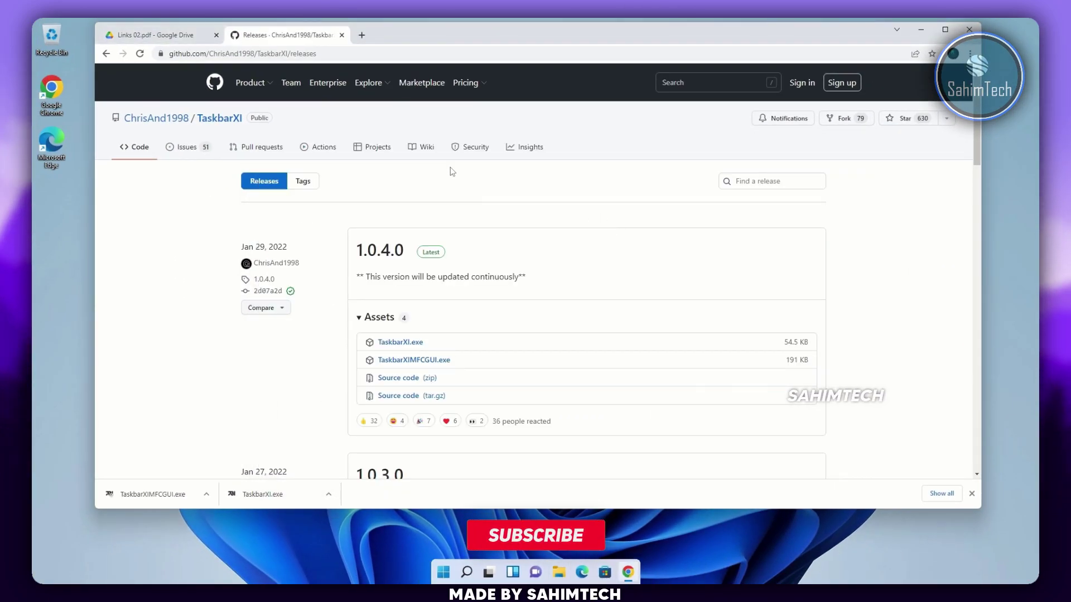
{"action": "left_click", "coordinate": [163, 43]}
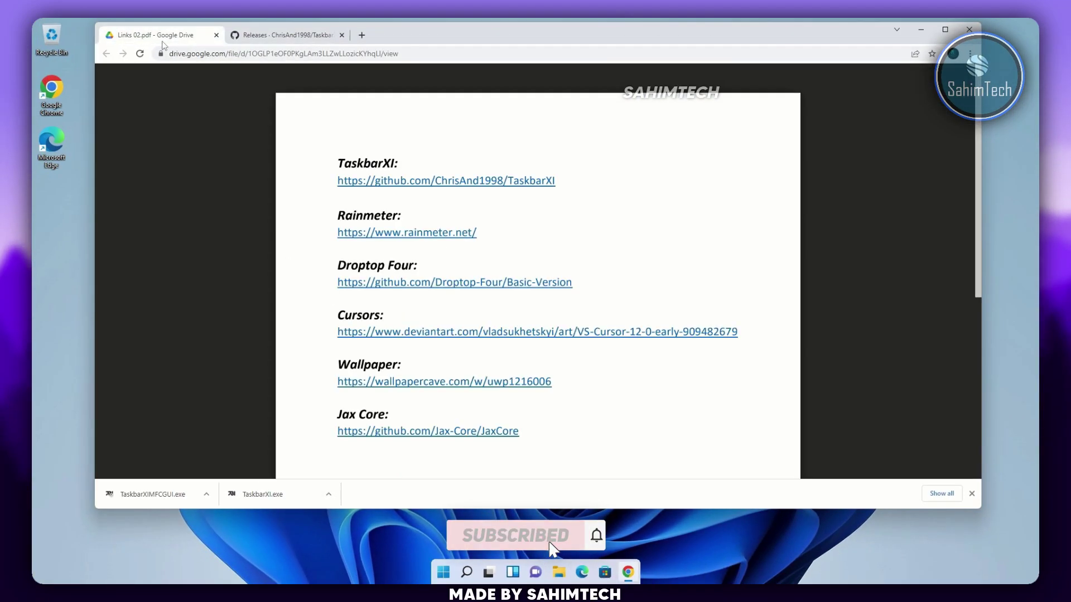
Download the Rainmeter 4.5.13 installer from rainmeter.net and run it
{"action": "left_click", "coordinate": [415, 233]}
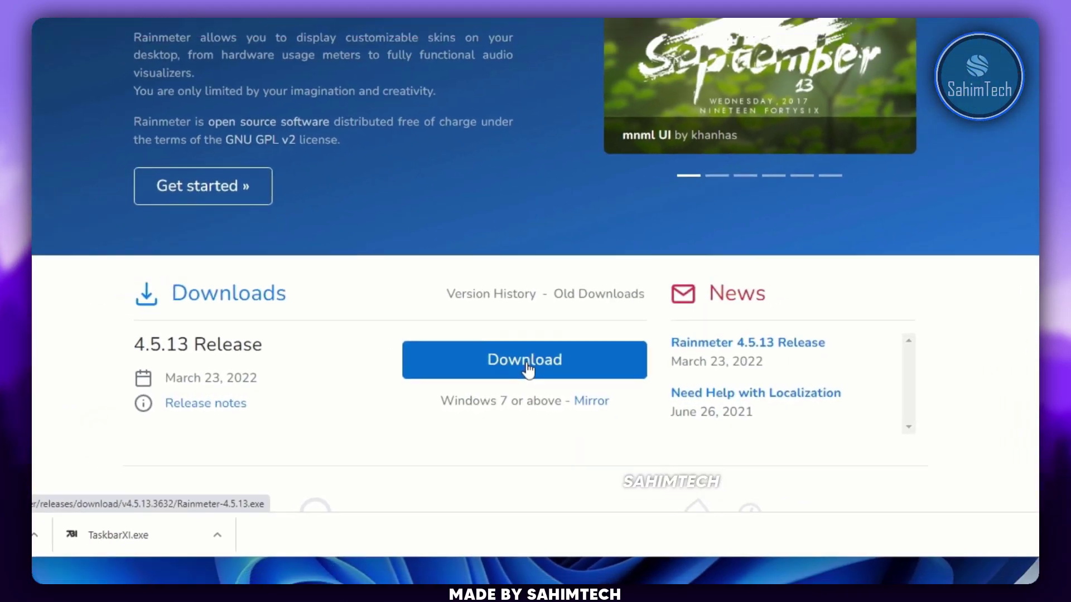
{"action": "left_click", "coordinate": [527, 366]}
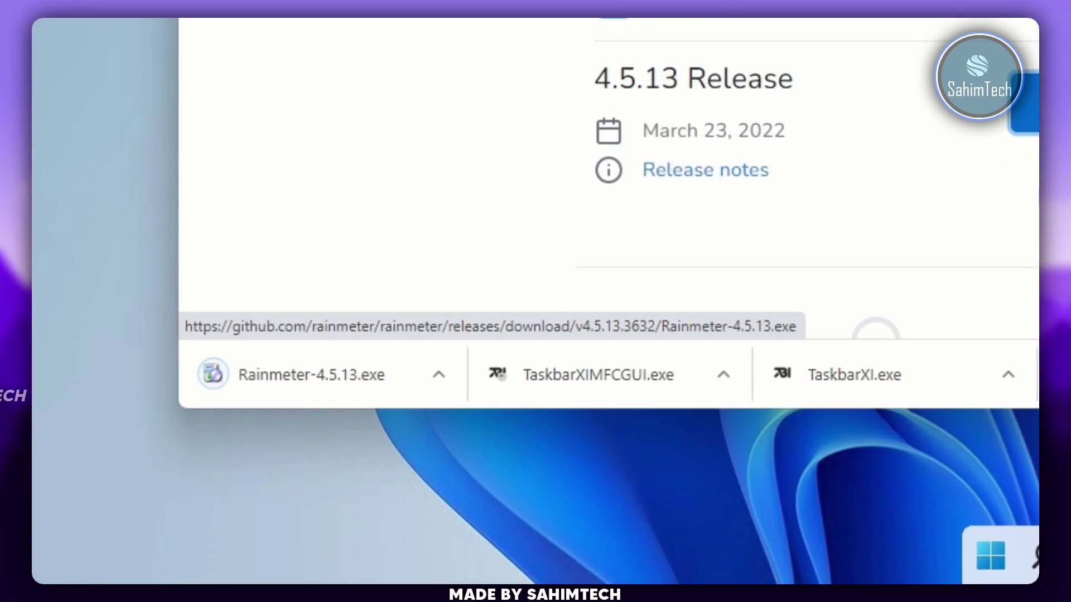
{"action": "left_click", "coordinate": [375, 369]}
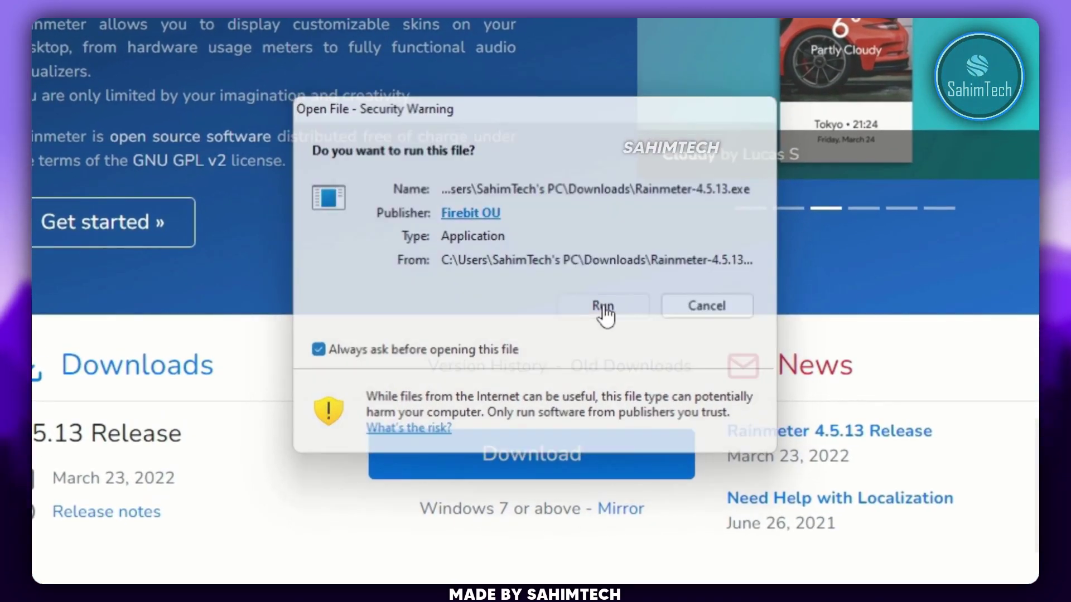
{"action": "left_click", "coordinate": [571, 303]}
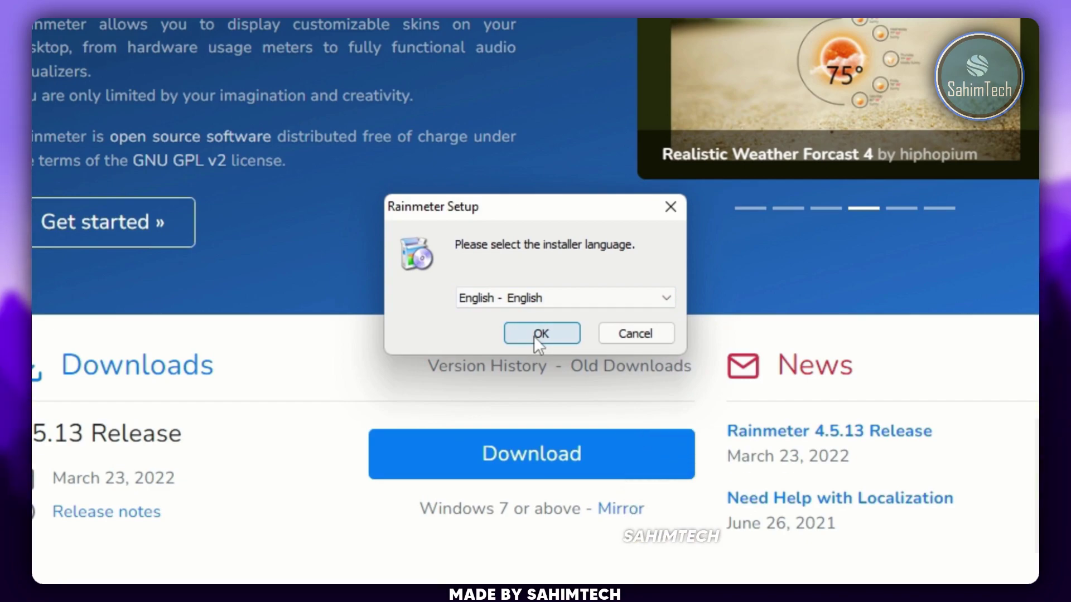
Install Rainmeter in English with the Standard installation and launch it
{"action": "left_click", "coordinate": [533, 335]}
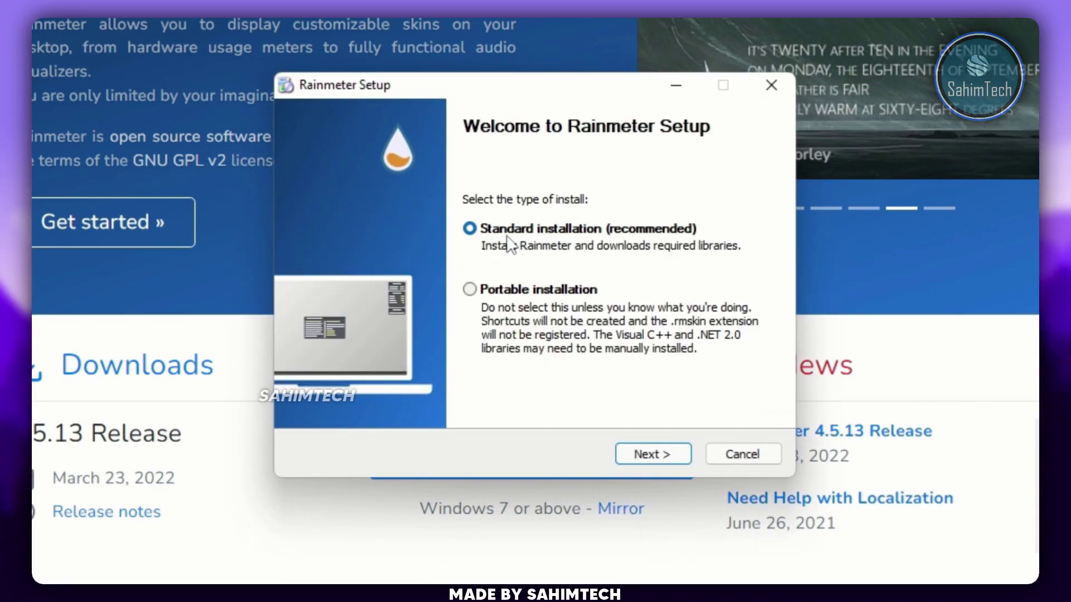
{"action": "left_click", "coordinate": [656, 452]}
{"action": "left_click", "coordinate": [661, 451]}
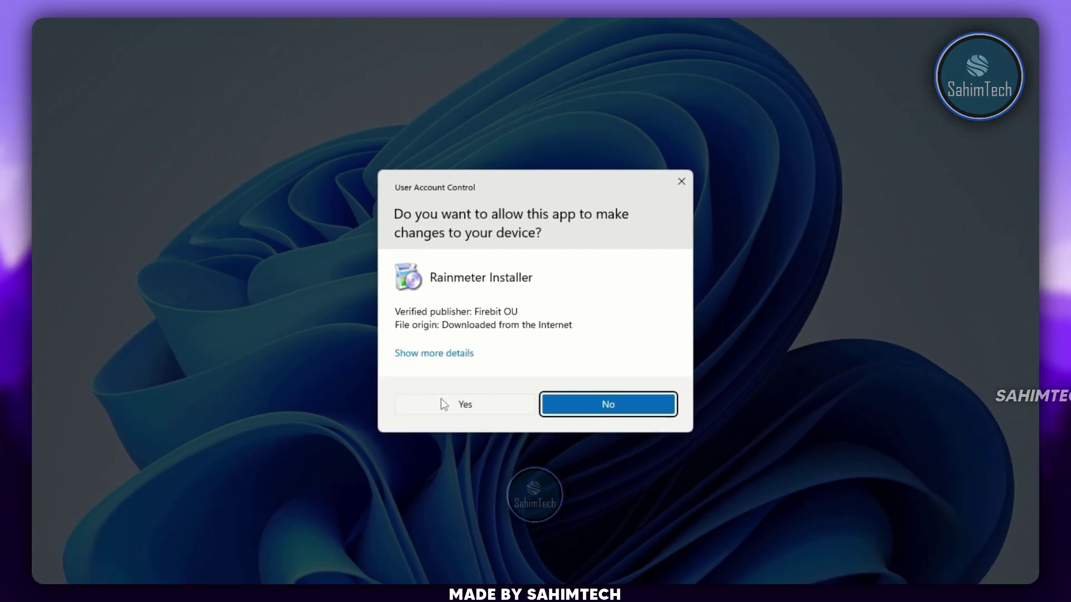
{"action": "left_click", "coordinate": [410, 456]}
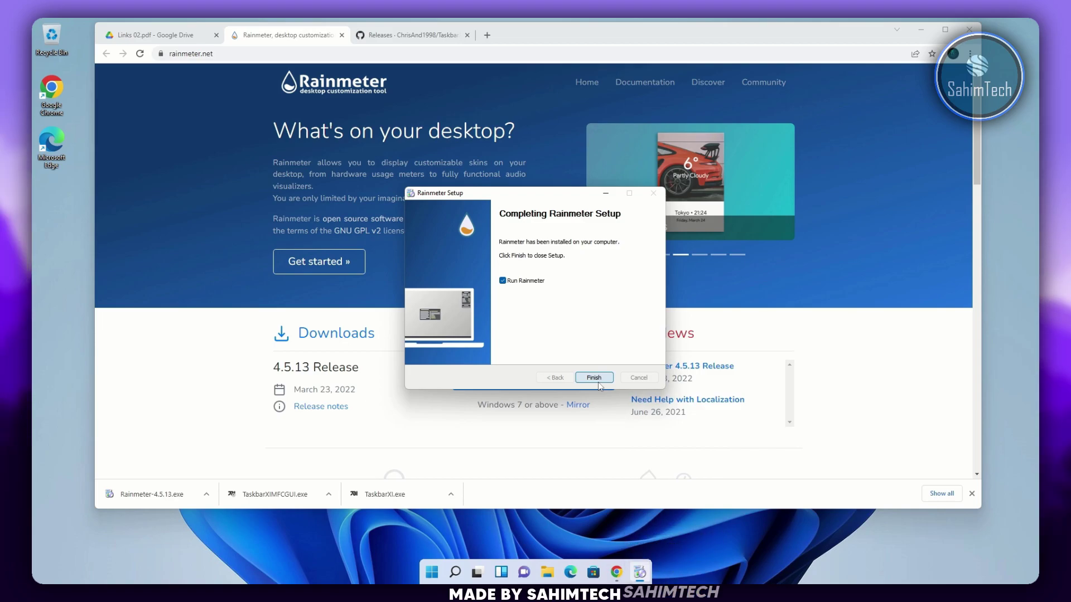
{"action": "left_click", "coordinate": [595, 378]}
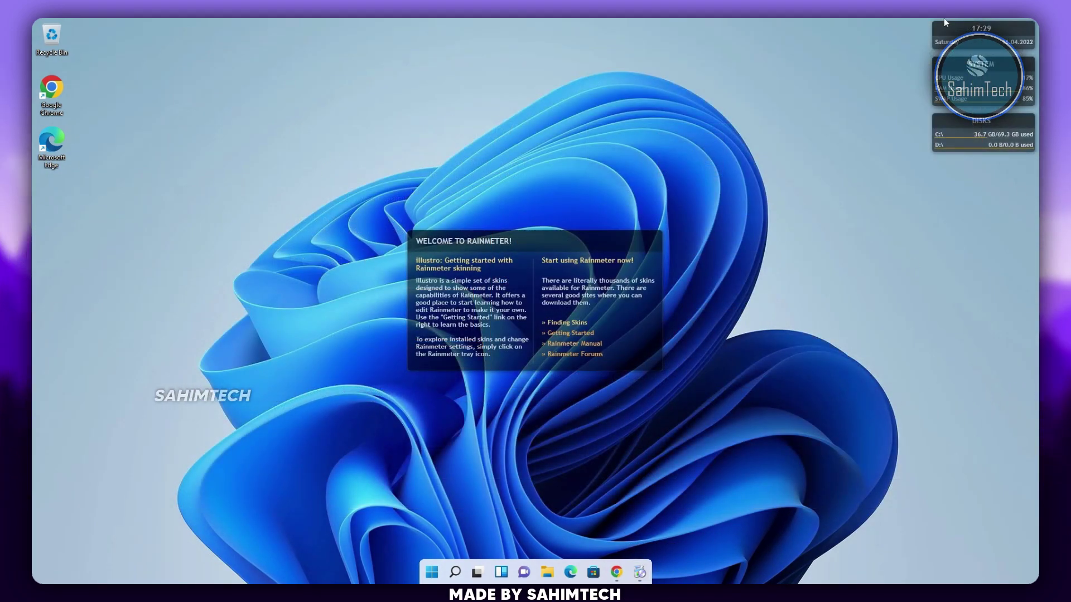
Unload the illustro Welcome skin from the desktop
{"action": "right_click", "coordinate": [622, 315]}
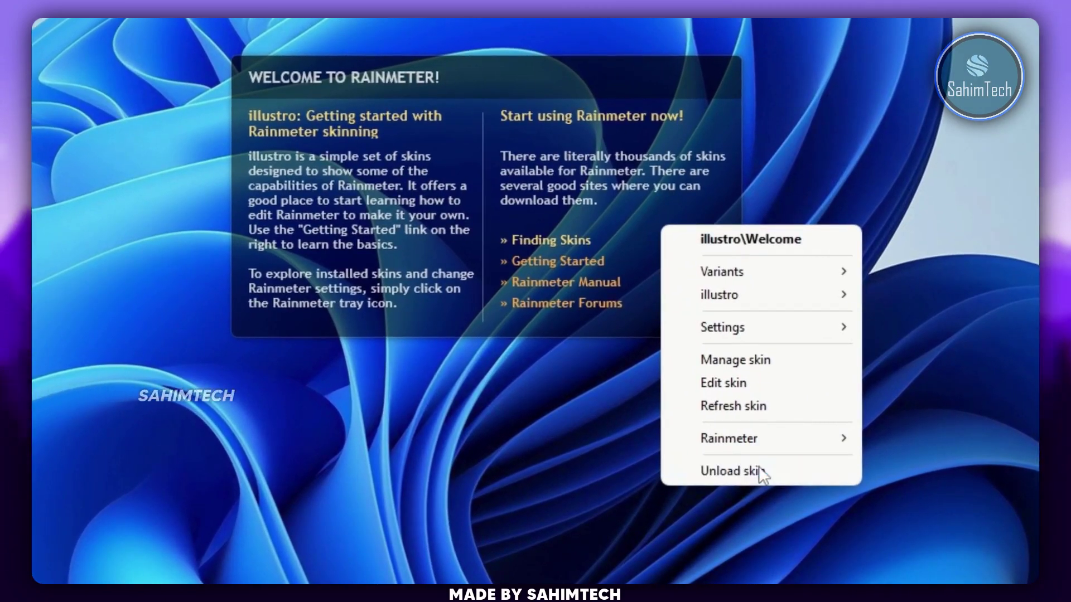
{"action": "left_click", "coordinate": [753, 468]}
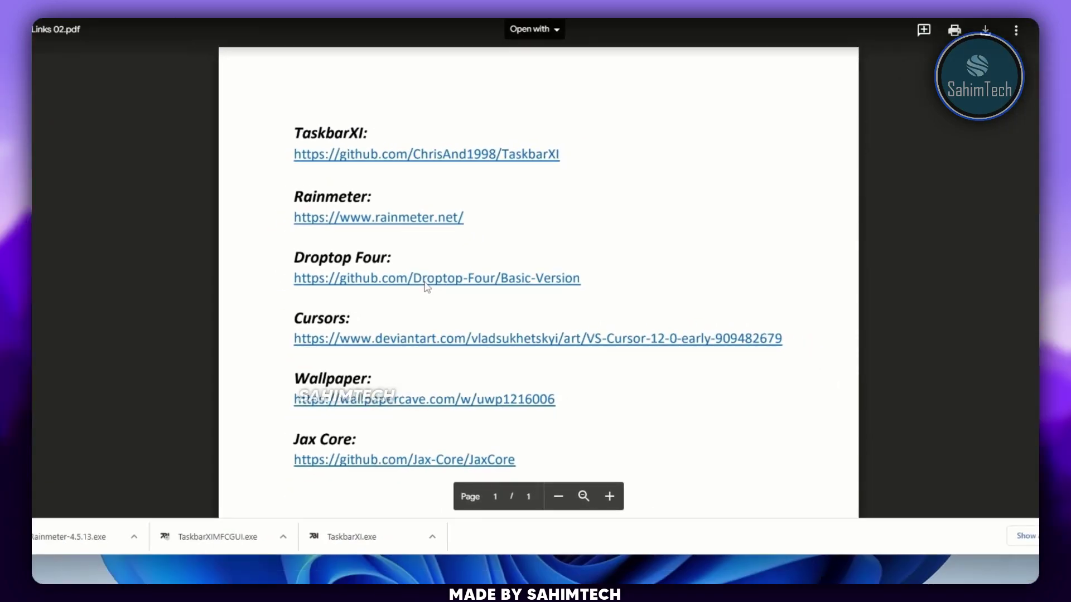
Download Droptop Basic Version.rmskin from the Droptop Four GitHub releases page
{"action": "left_click", "coordinate": [405, 276]}
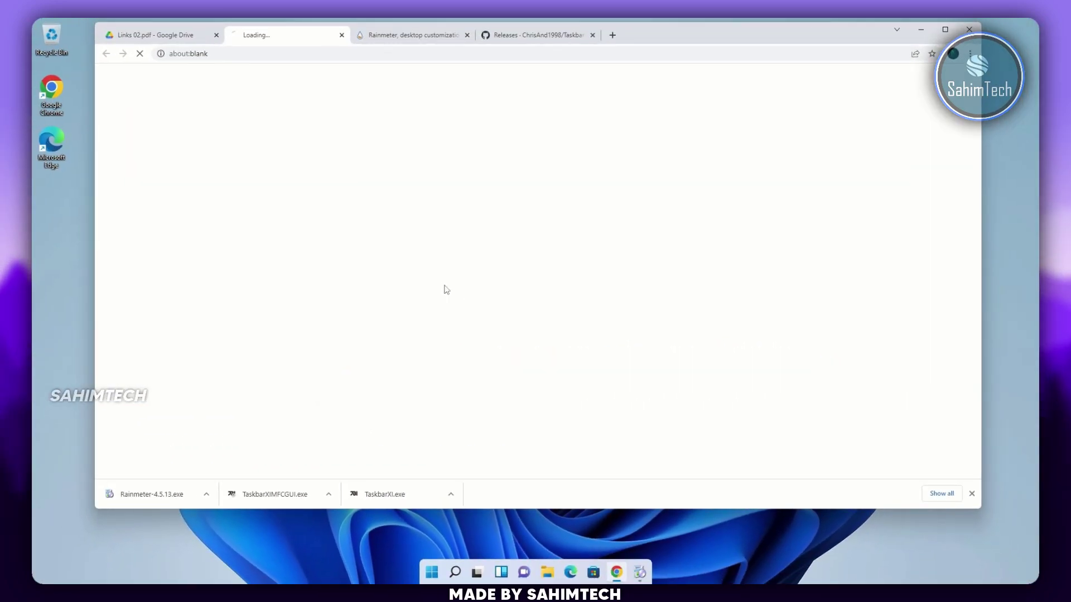
{"action": "scroll", "coordinate": [466, 310], "scroll_direction": "down", "scroll_amount": 3}
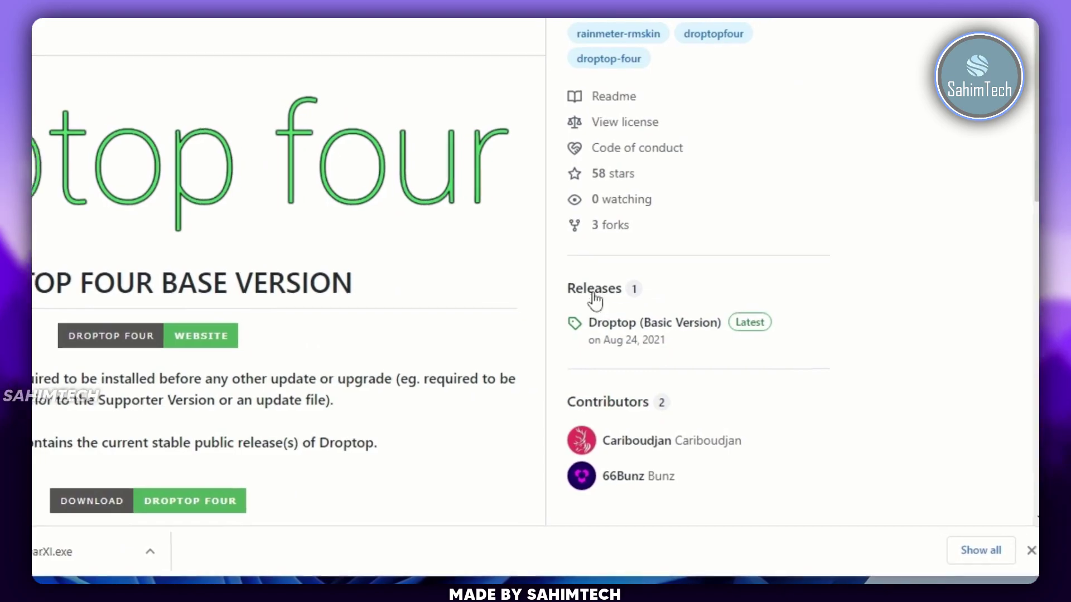
{"action": "left_click", "coordinate": [595, 296]}
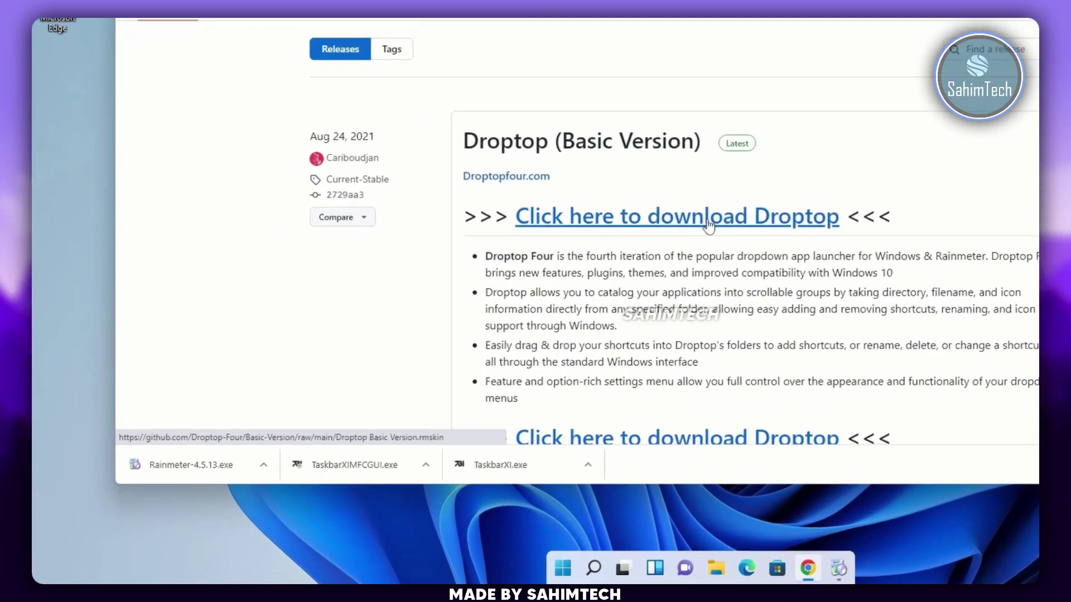
{"action": "left_click", "coordinate": [539, 314]}
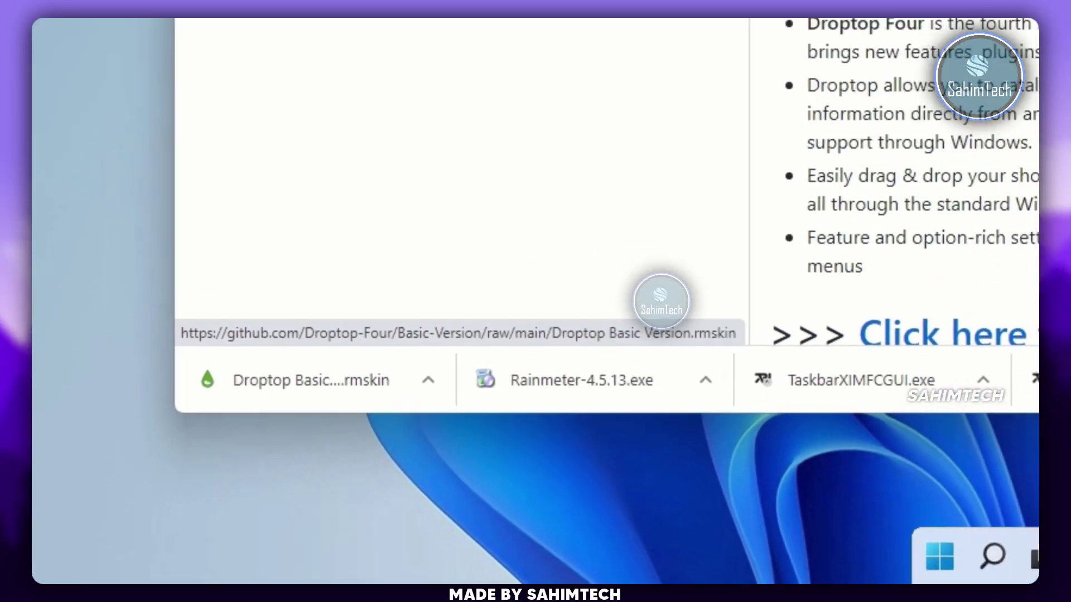
{"action": "left_click", "coordinate": [547, 573]}
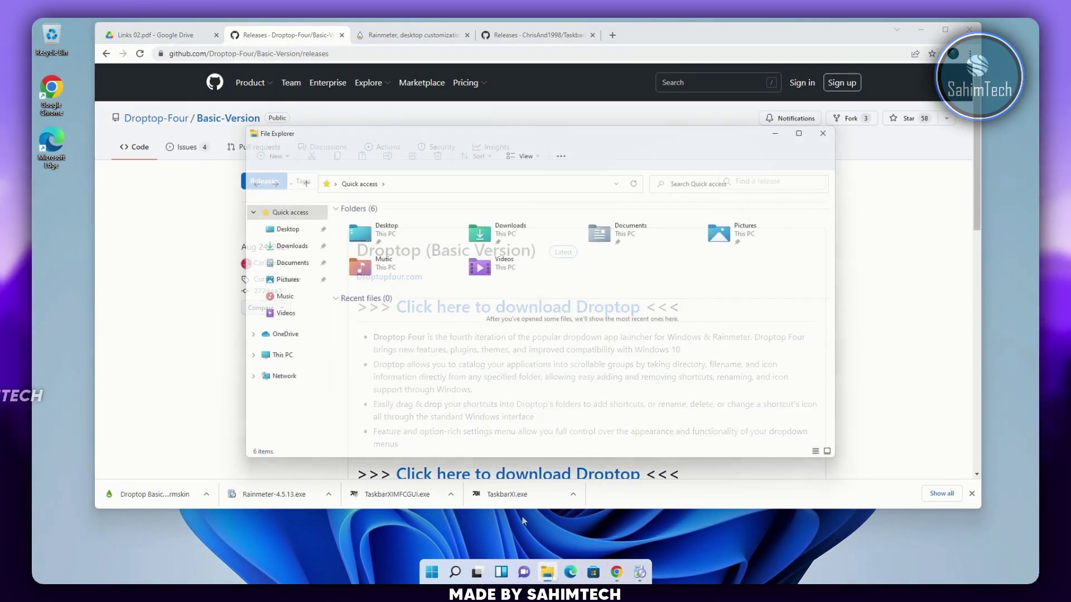
Install the Droptop Basic Version skin package from Downloads via the Rainmeter Skin Installer
{"action": "left_click", "coordinate": [292, 246]}
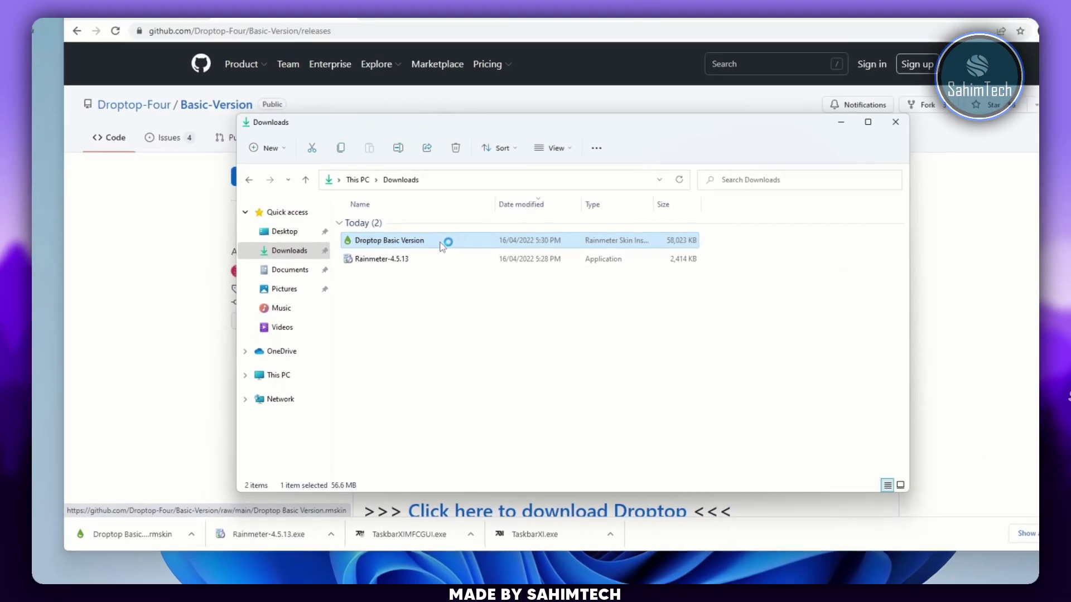
{"action": "double_click", "coordinate": [528, 269]}
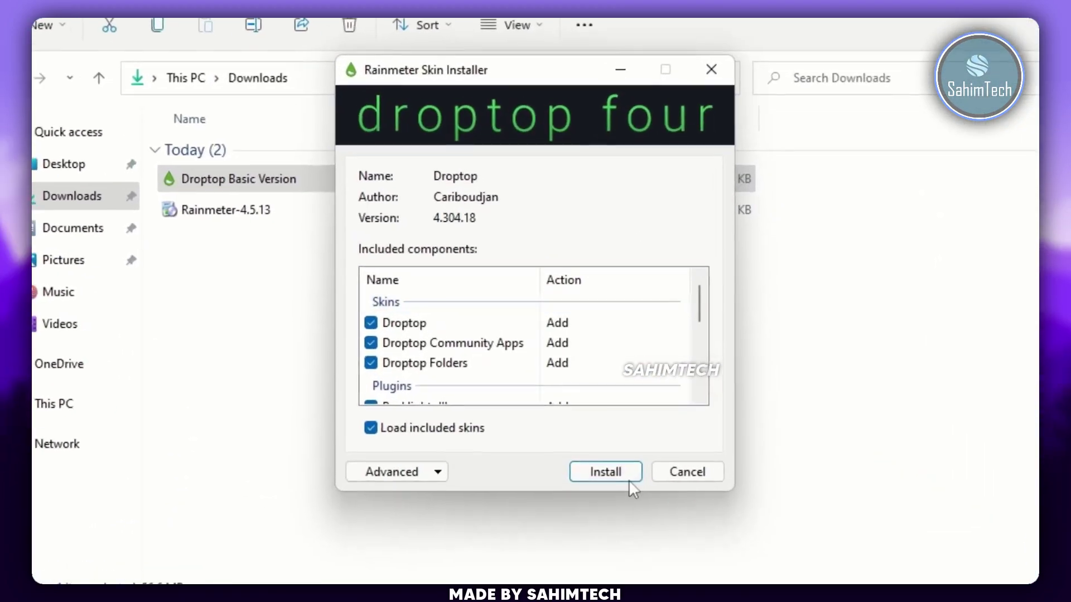
{"action": "left_click", "coordinate": [624, 474]}
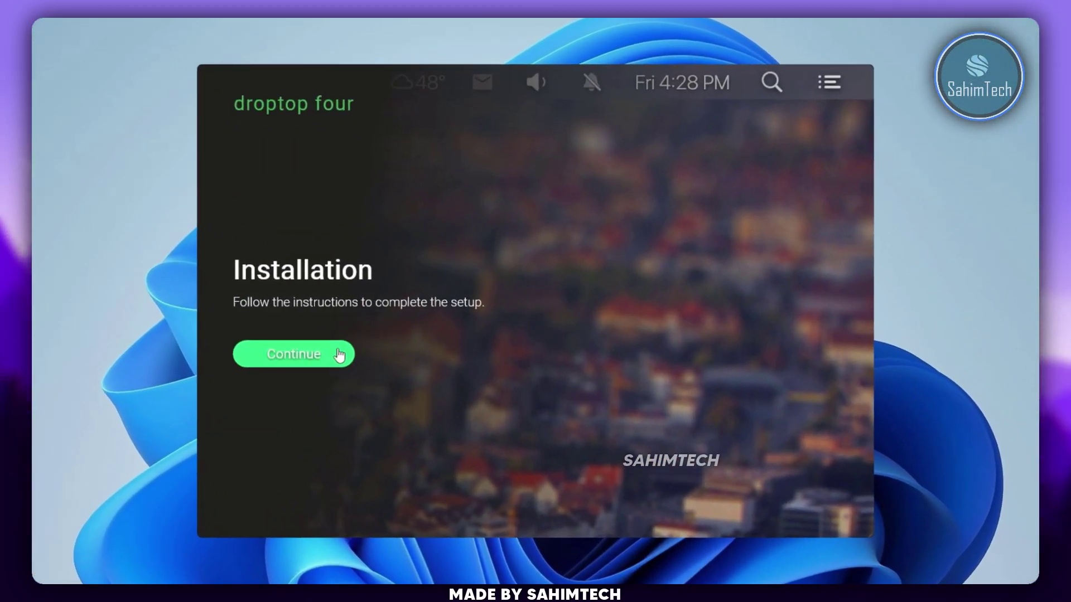
Choose English US as Droptop's language and the Desktop only display option
{"action": "left_click", "coordinate": [340, 354]}
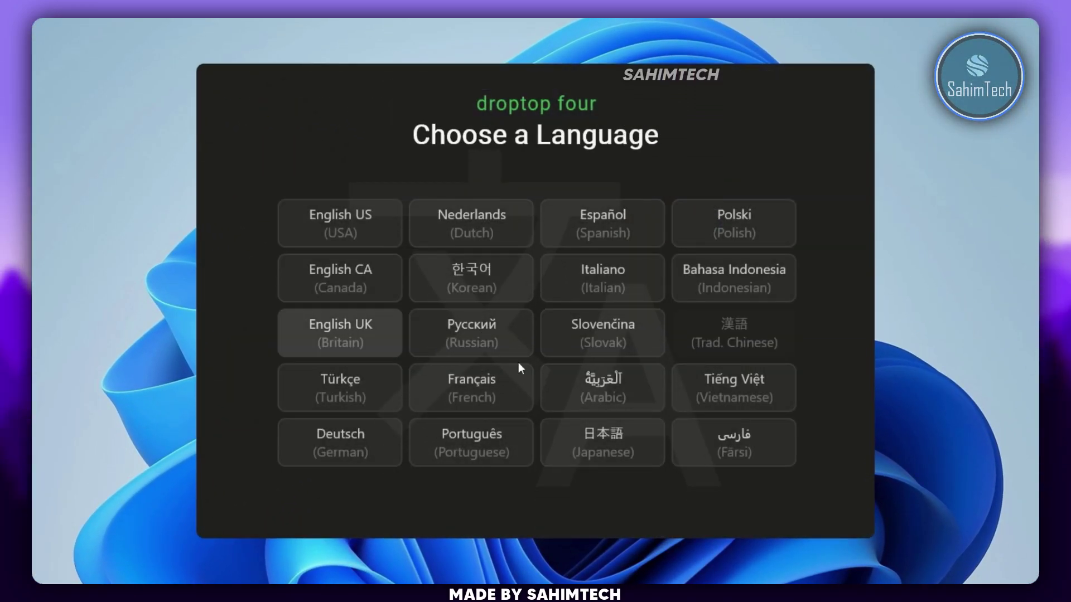
{"action": "left_click", "coordinate": [346, 225]}
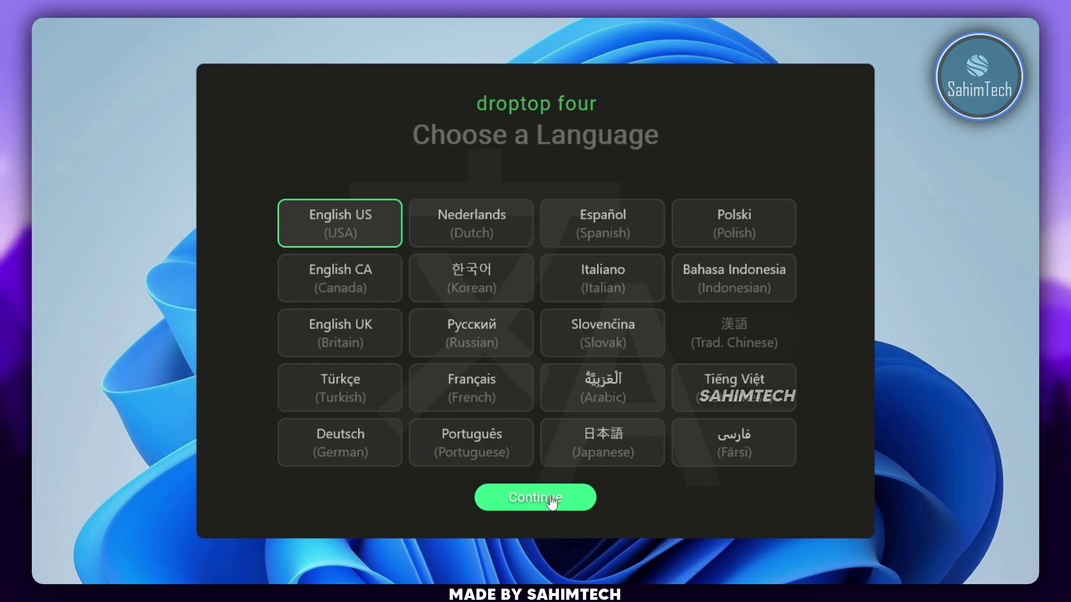
{"action": "left_click", "coordinate": [552, 502]}
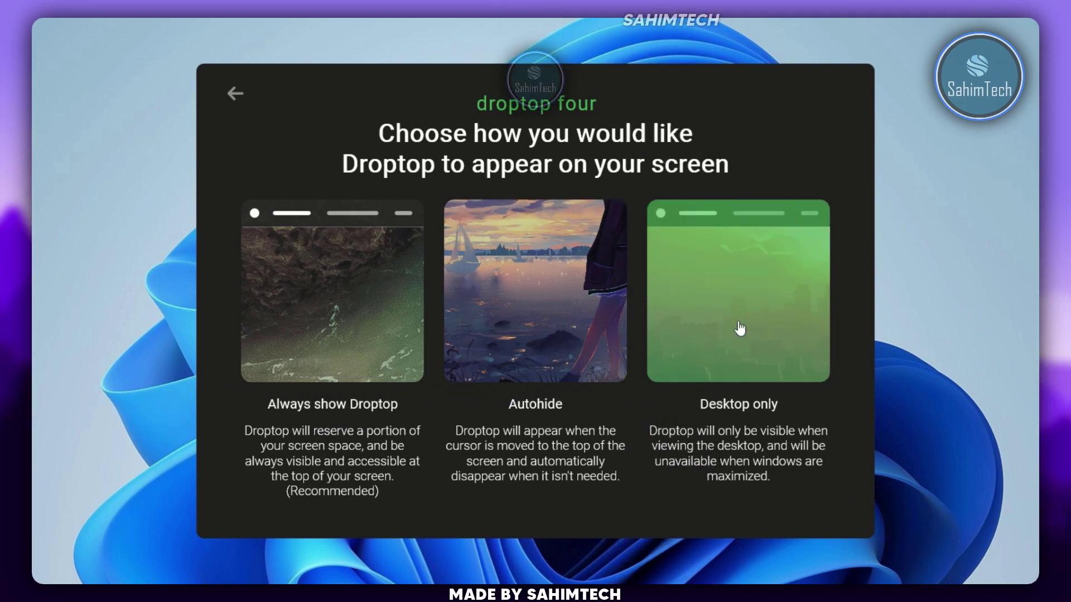
{"action": "left_click", "coordinate": [789, 328]}
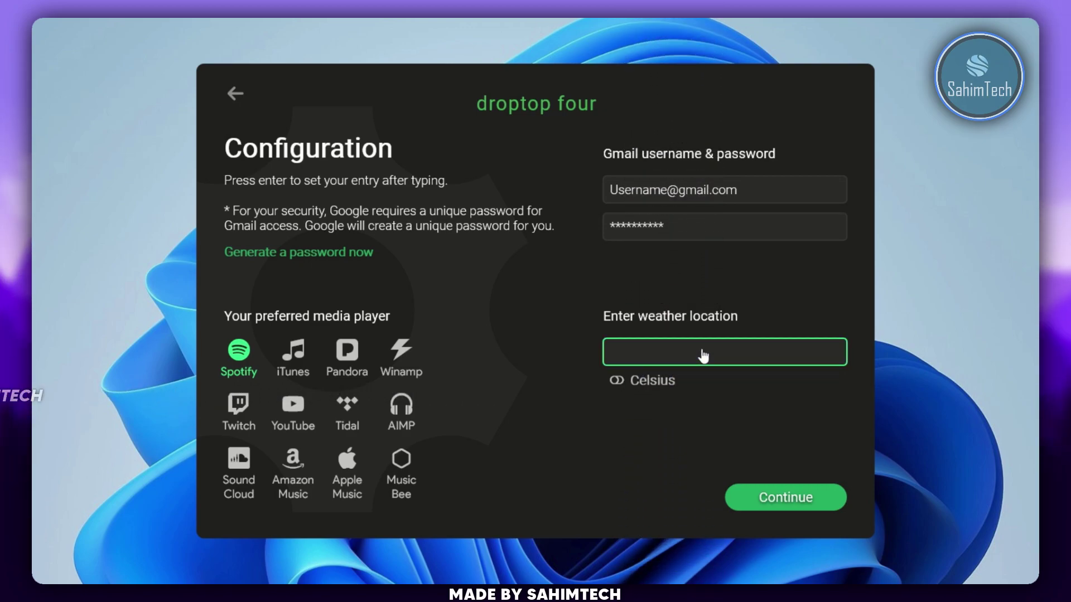
Pick the Windows logo home button with the Small bar size
{"action": "left_click", "coordinate": [748, 507]}
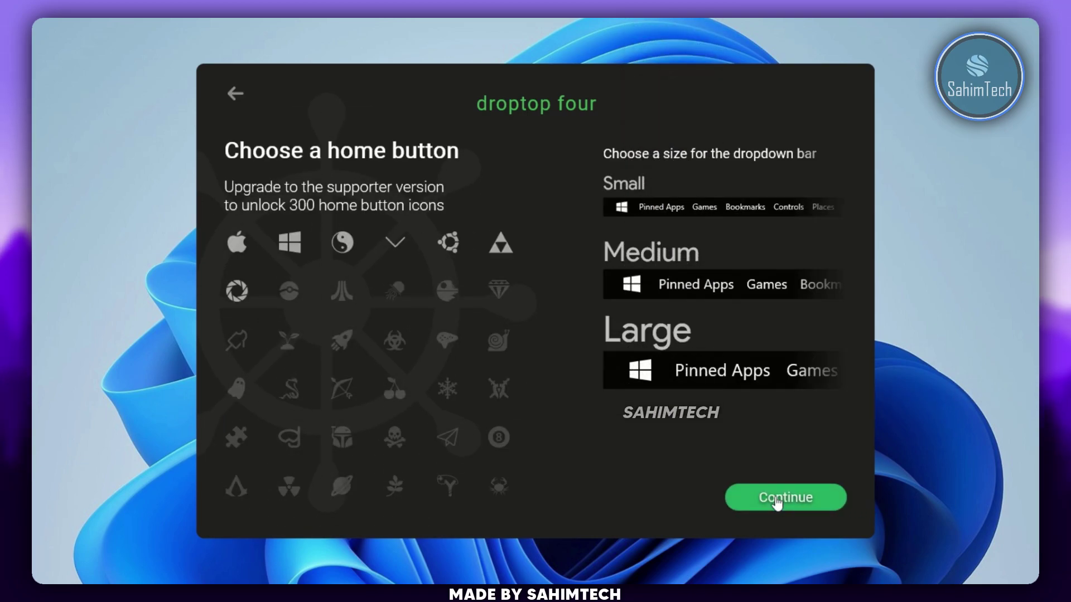
{"action": "left_click", "coordinate": [775, 500]}
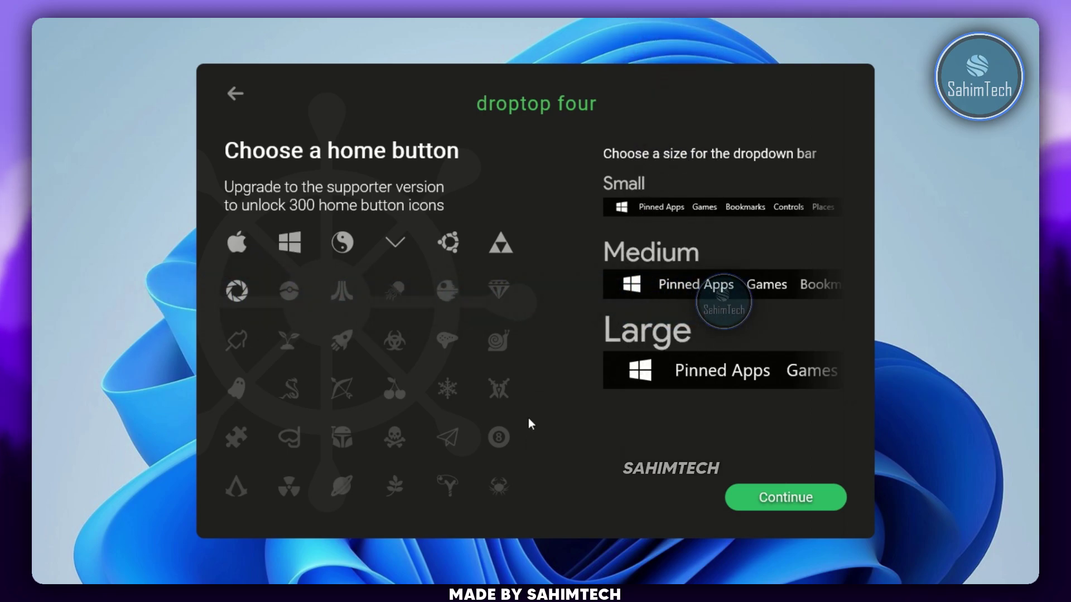
{"action": "left_click", "coordinate": [291, 244]}
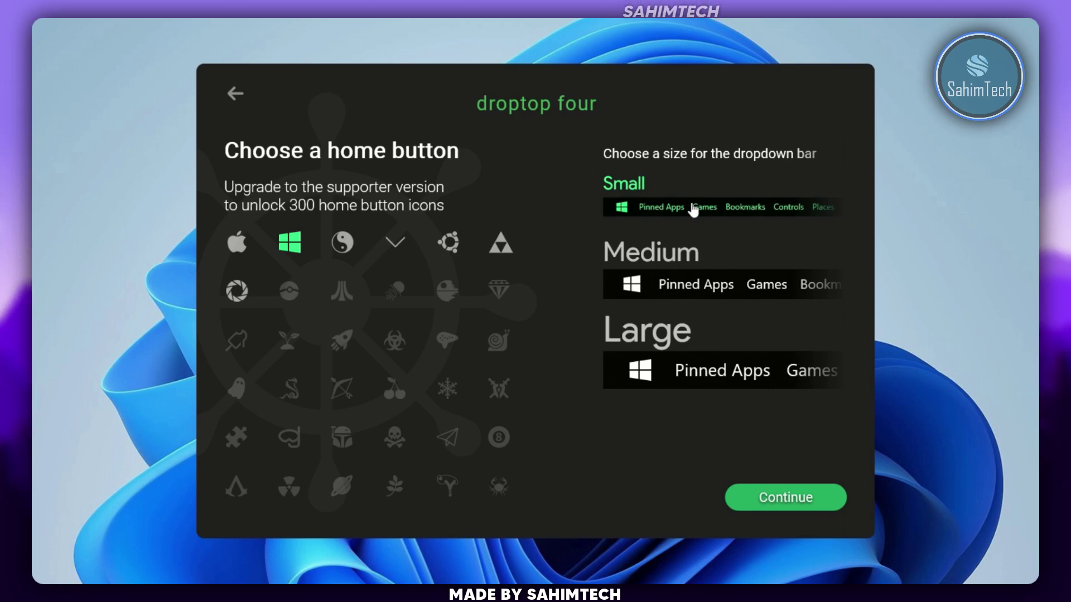
{"action": "left_click", "coordinate": [774, 510]}
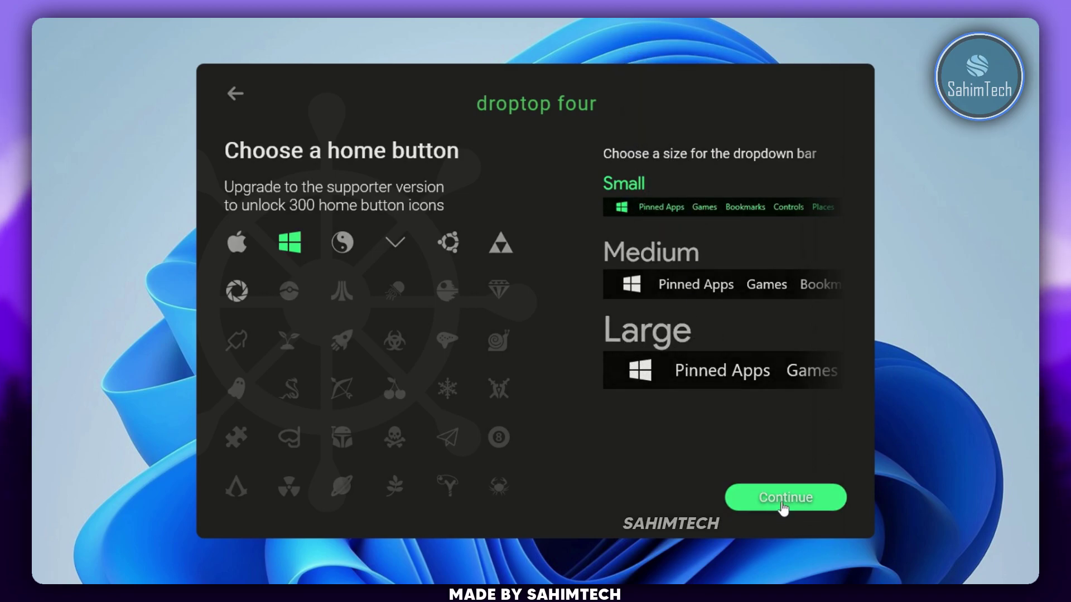
Use Color Match colours, decline the supporter upgrade, and finish Droptop setup
{"action": "left_click", "coordinate": [504, 410]}
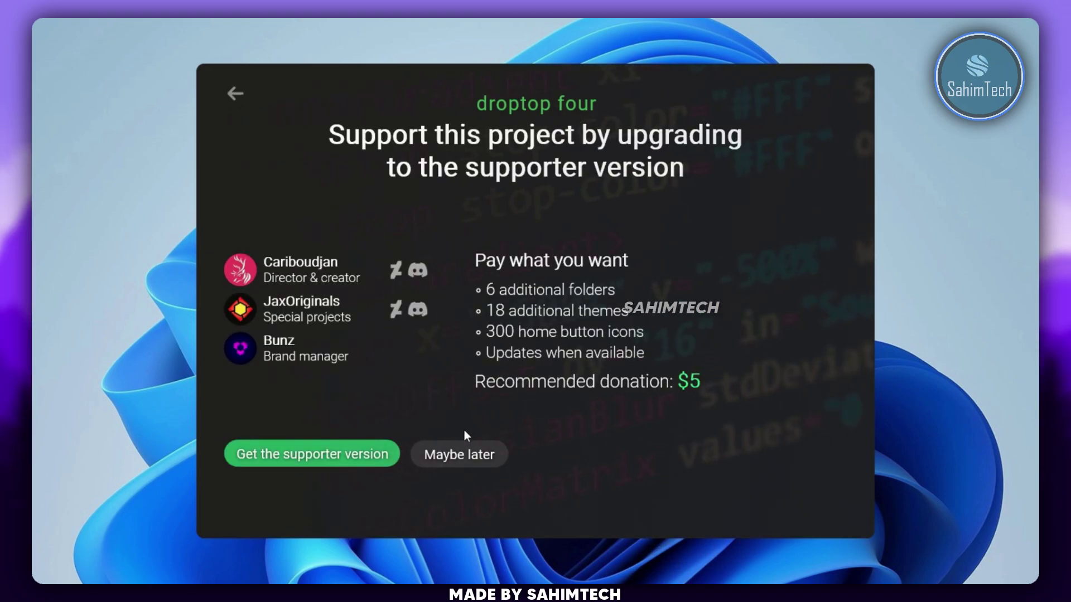
{"action": "left_click", "coordinate": [476, 460]}
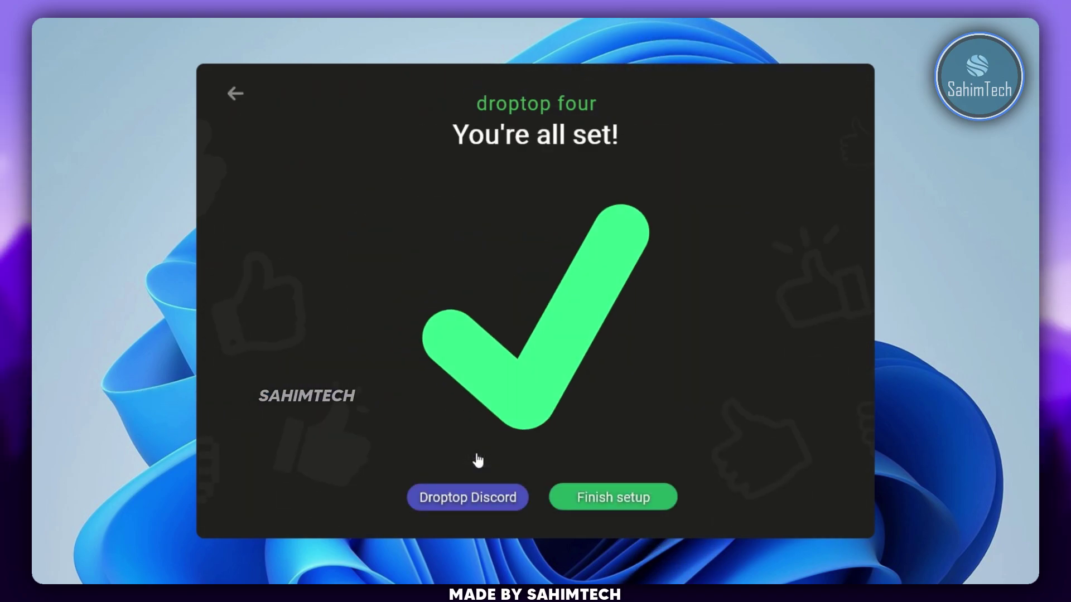
{"action": "left_click", "coordinate": [649, 500]}
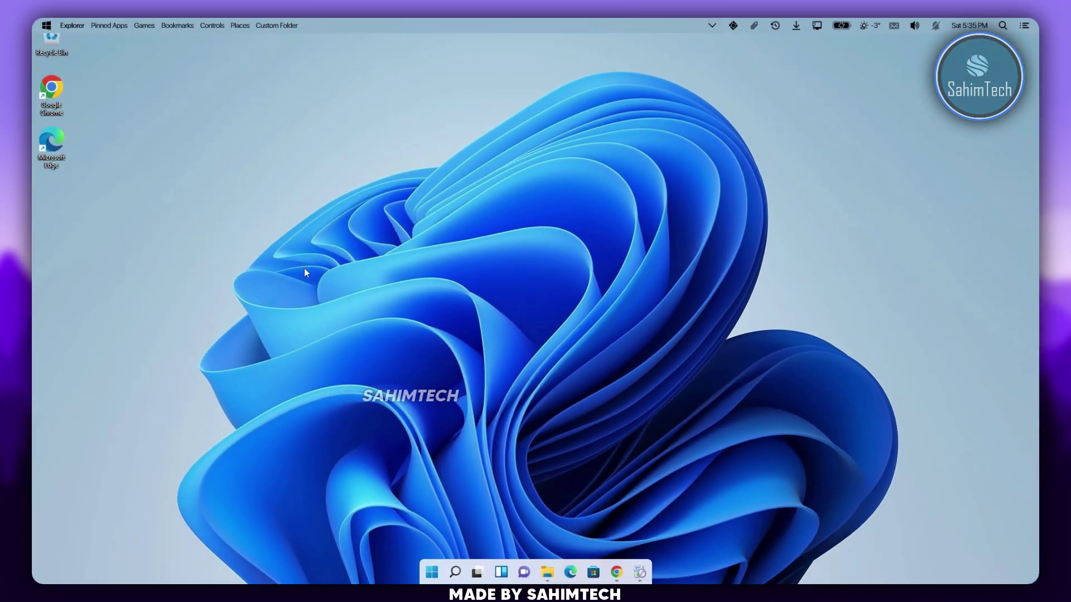
Turn off Show desktop icons from the desktop's View menu
{"action": "right_click", "coordinate": [306, 273]}
{"action": "mouse_move", "coordinate": [377, 279]}
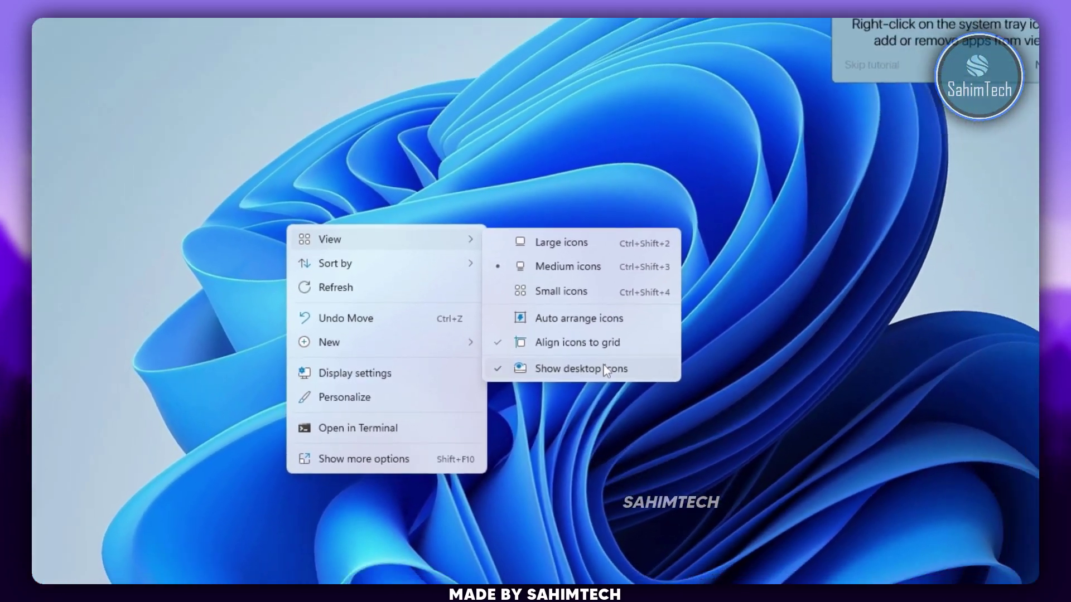
{"action": "left_click", "coordinate": [524, 370]}
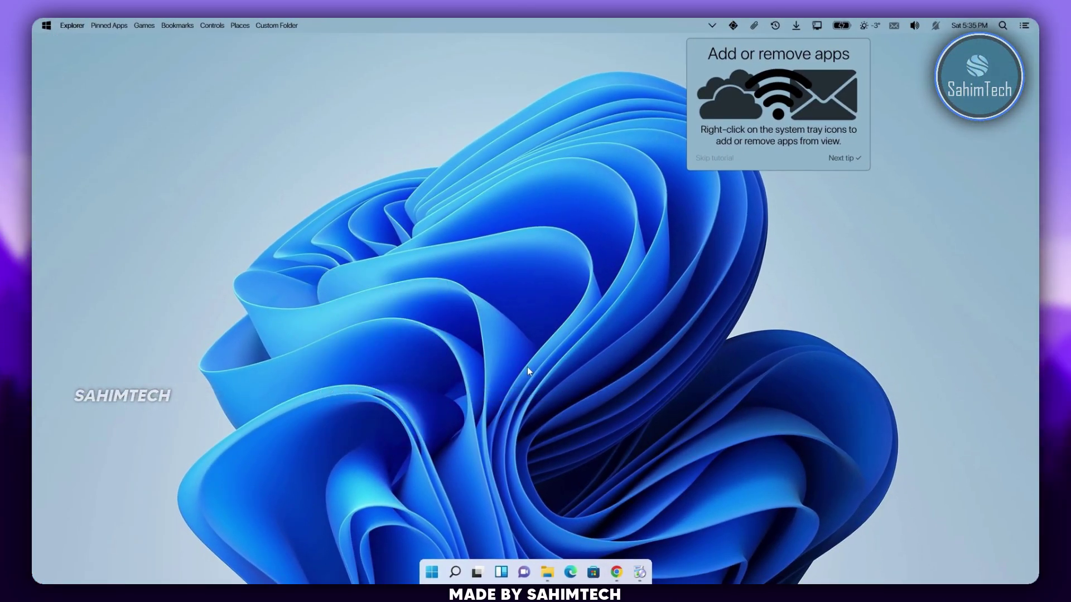
Skip the Droptop tutorial, check its system menu, and bring Chrome's links PDF forward
{"action": "left_click", "coordinate": [716, 162]}
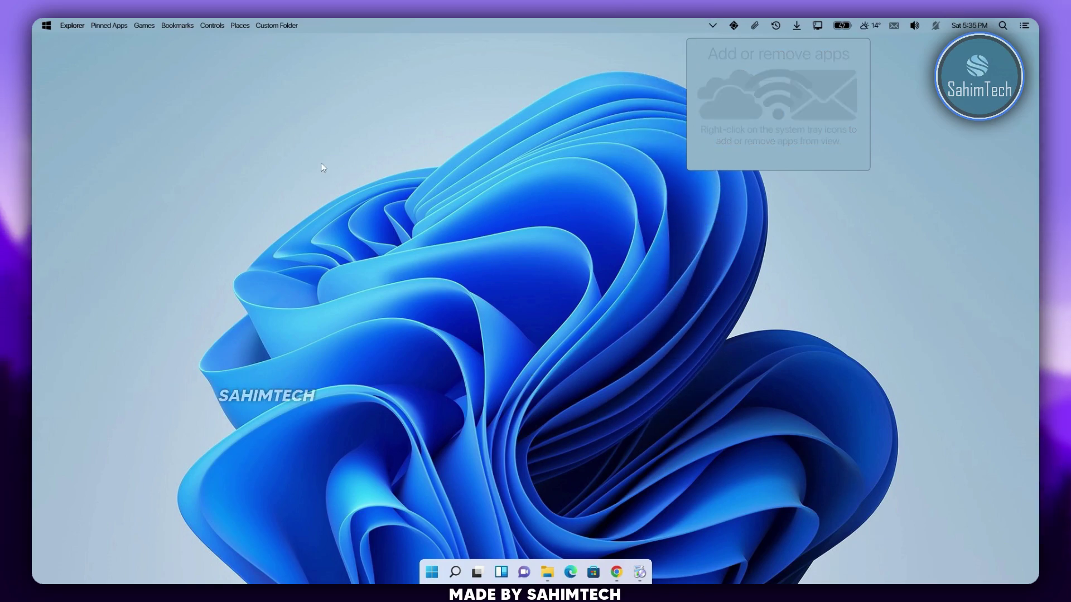
{"action": "left_click", "coordinate": [46, 25]}
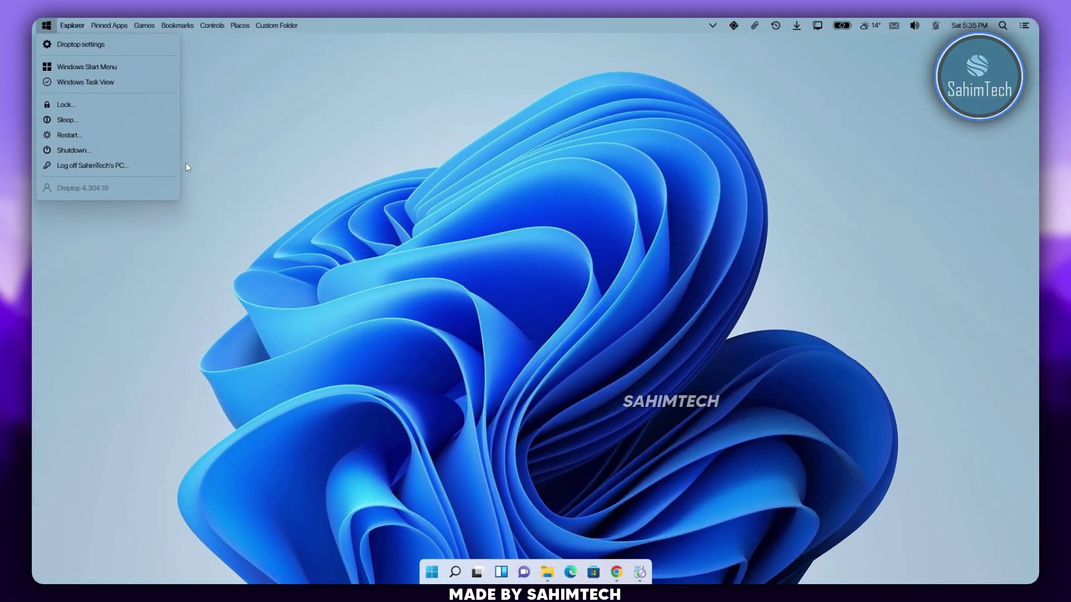
{"action": "left_click", "coordinate": [837, 293]}
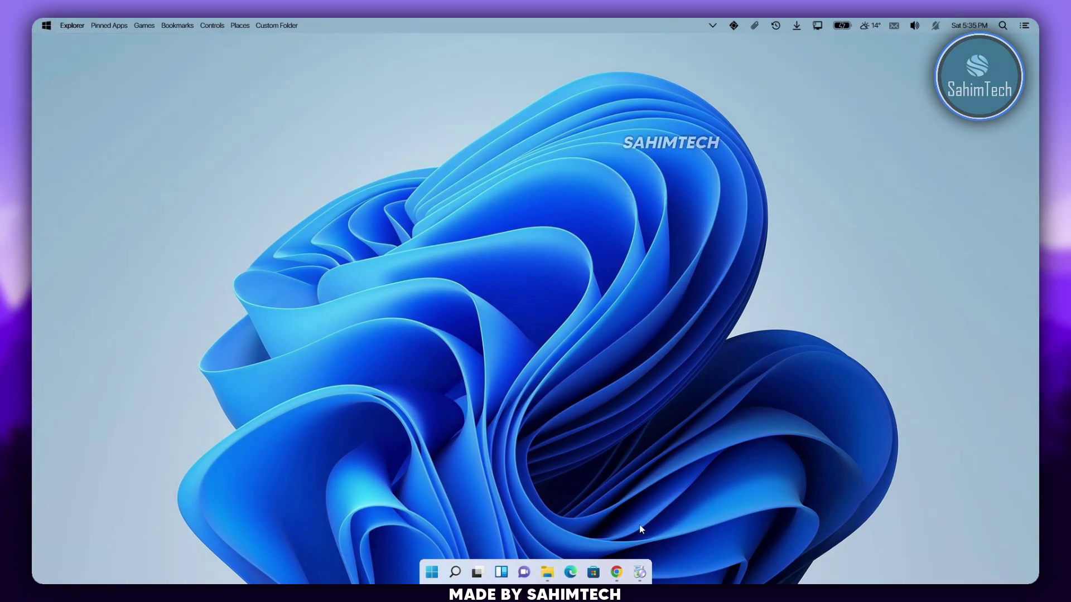
{"action": "left_click", "coordinate": [614, 580]}
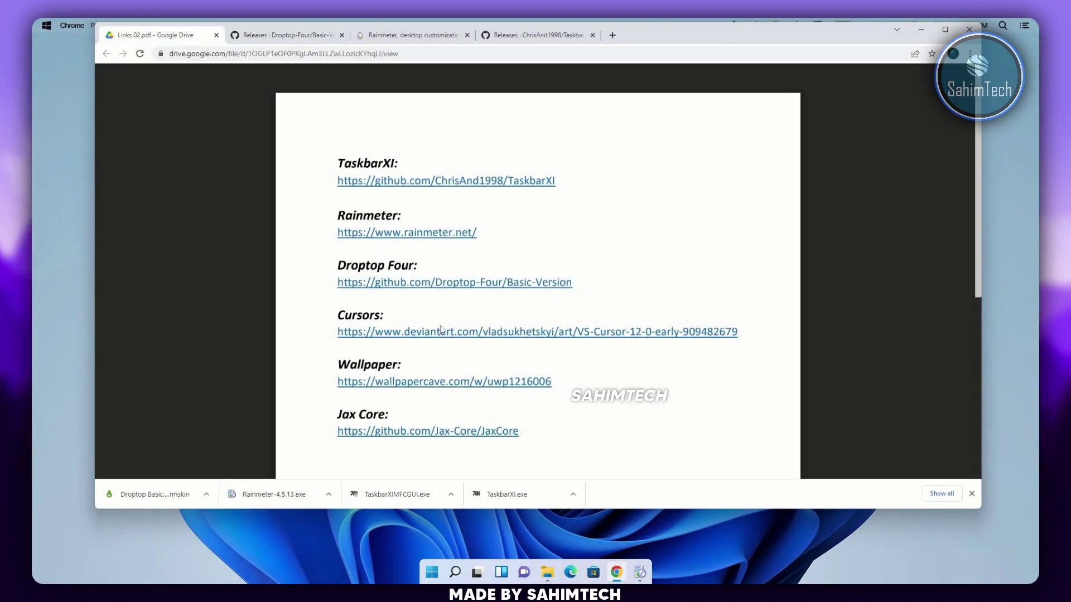
Download the VS Cursor 12.0 (early) zip from DeviantArt and show it in the Downloads folder
{"action": "left_click", "coordinate": [413, 337]}
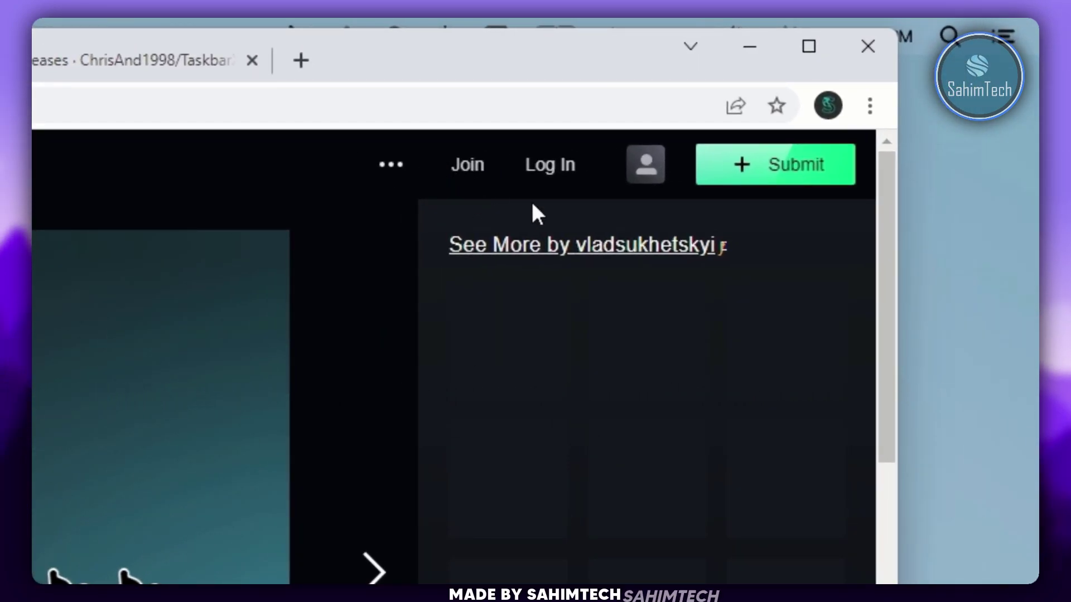
{"action": "left_click", "coordinate": [536, 171]}
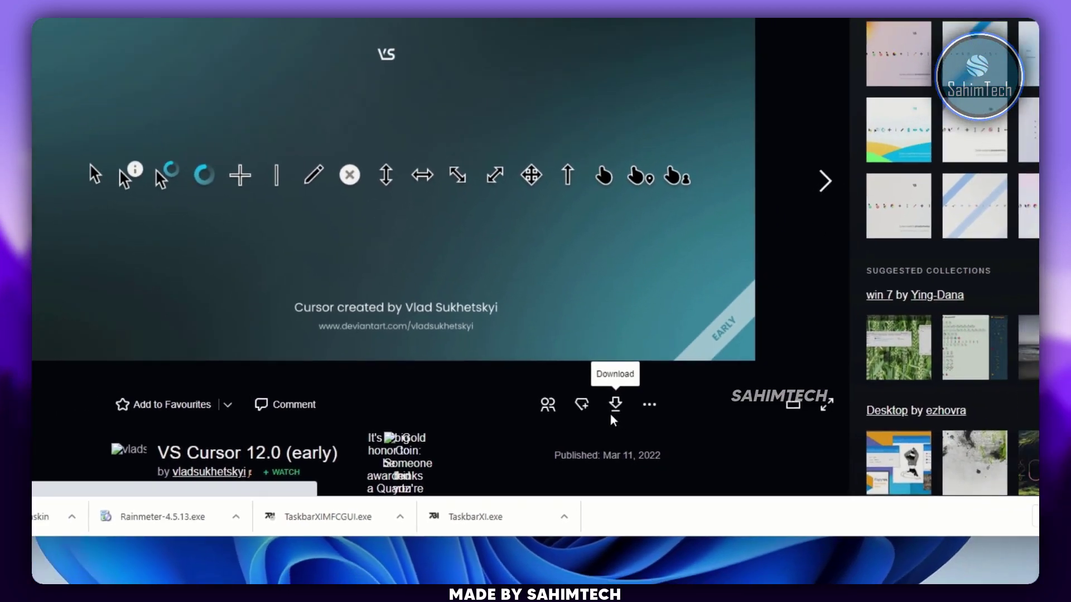
{"action": "left_click", "coordinate": [623, 391]}
{"action": "left_click", "coordinate": [547, 572]}
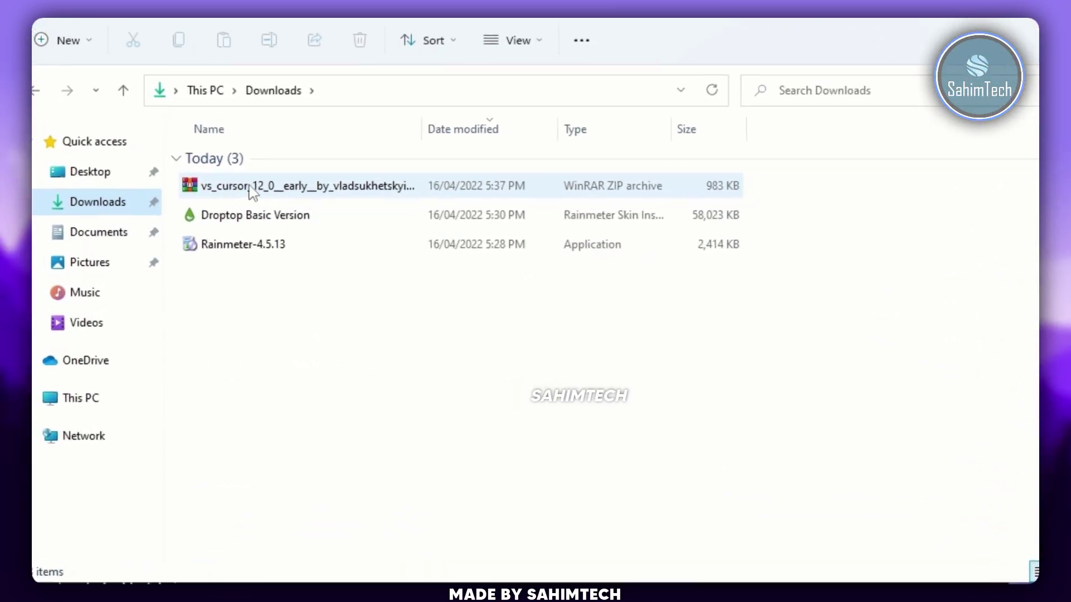
Extract the VS Cursor zip archive into its suggested folder
{"action": "left_click", "coordinate": [276, 187]}
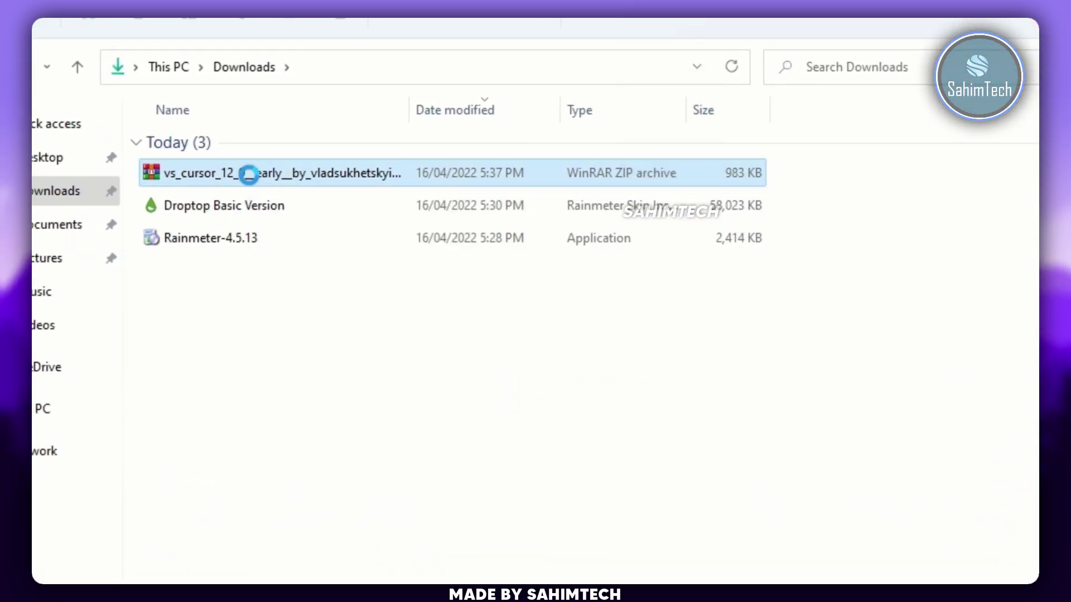
{"action": "right_click", "coordinate": [249, 176]}
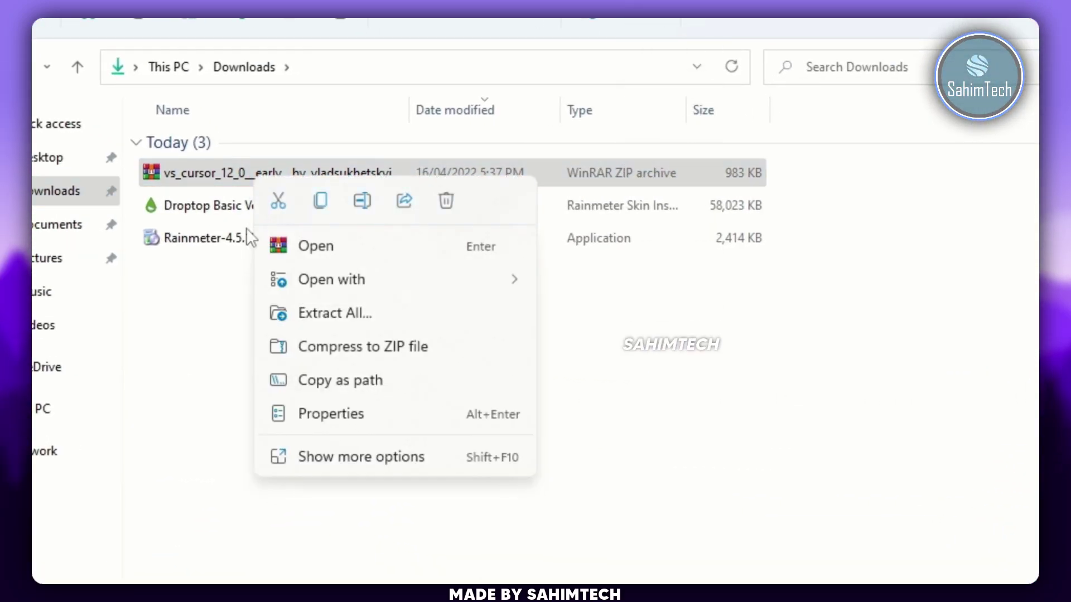
{"action": "left_click", "coordinate": [379, 458]}
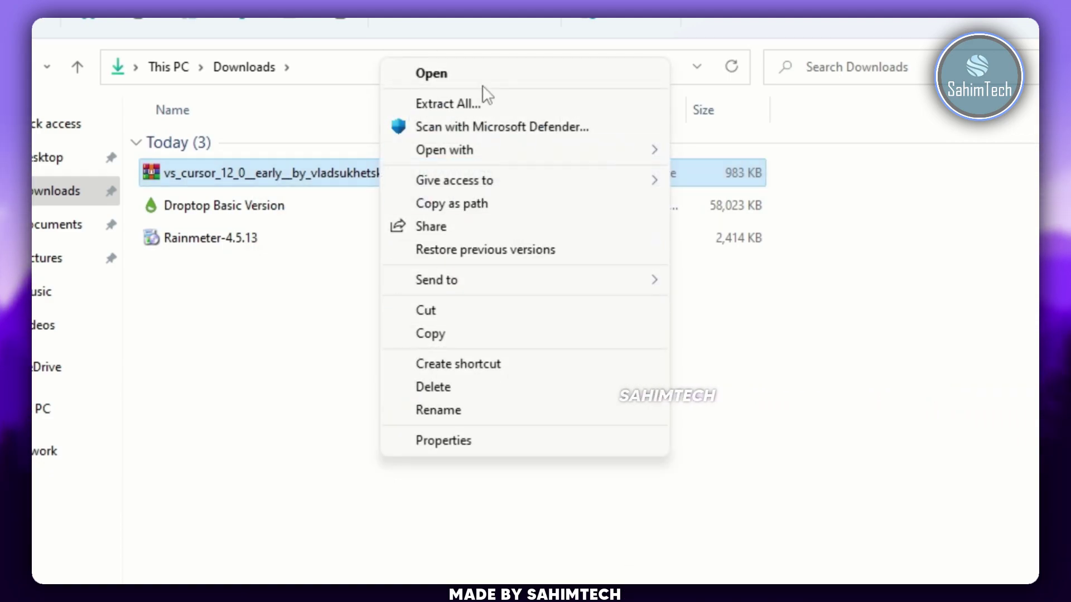
{"action": "left_click", "coordinate": [487, 104]}
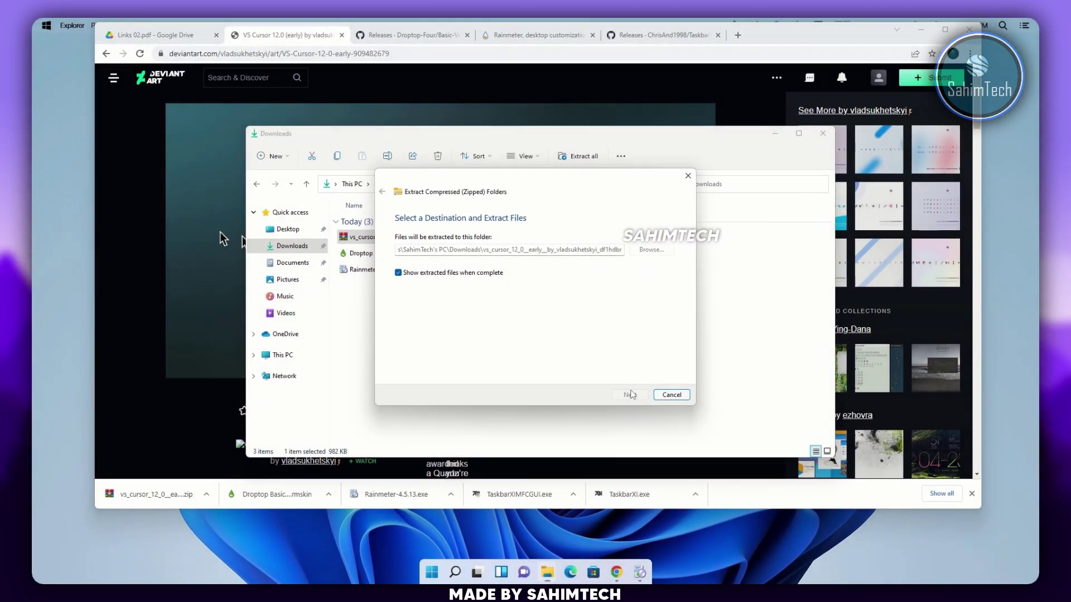
{"action": "left_click", "coordinate": [638, 400]}
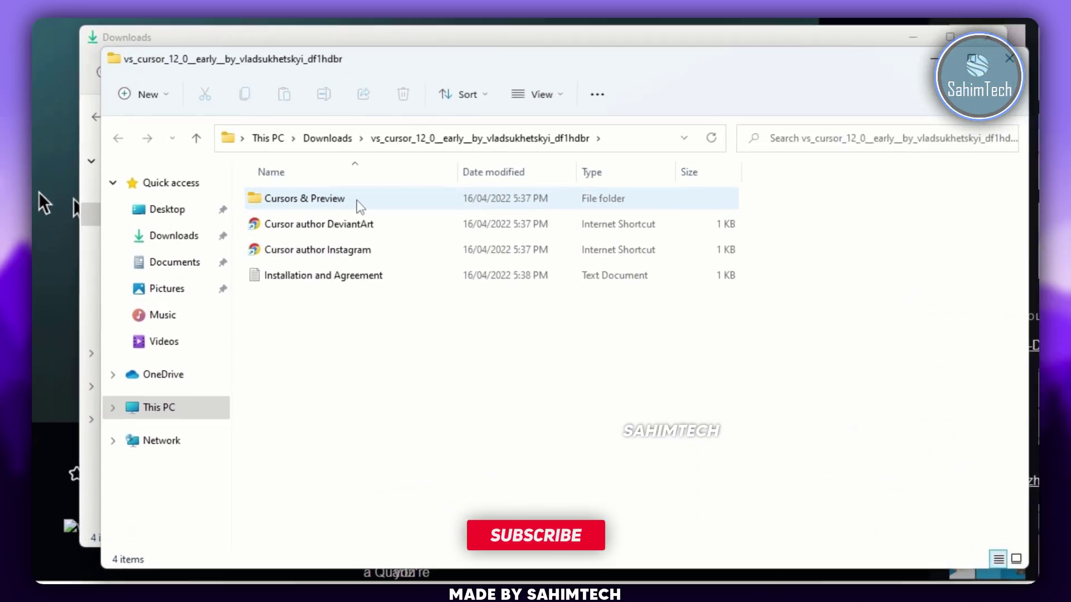
Install the VS Cursor 12.0 (early) pointer set from its install.inf file in Cursors & Preview
{"action": "double_click", "coordinate": [346, 194]}
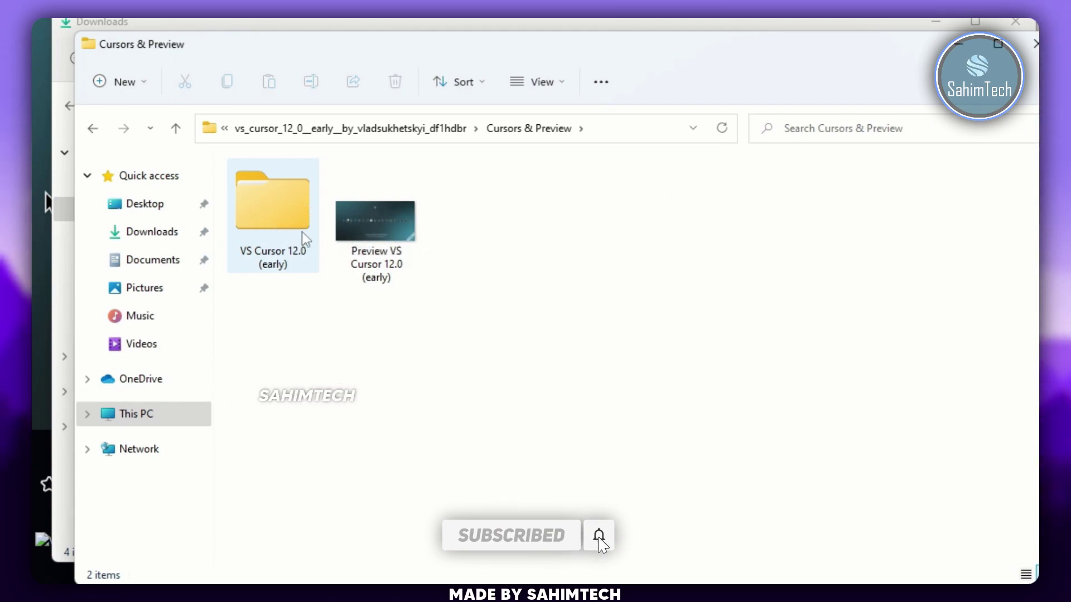
{"action": "double_click", "coordinate": [279, 255]}
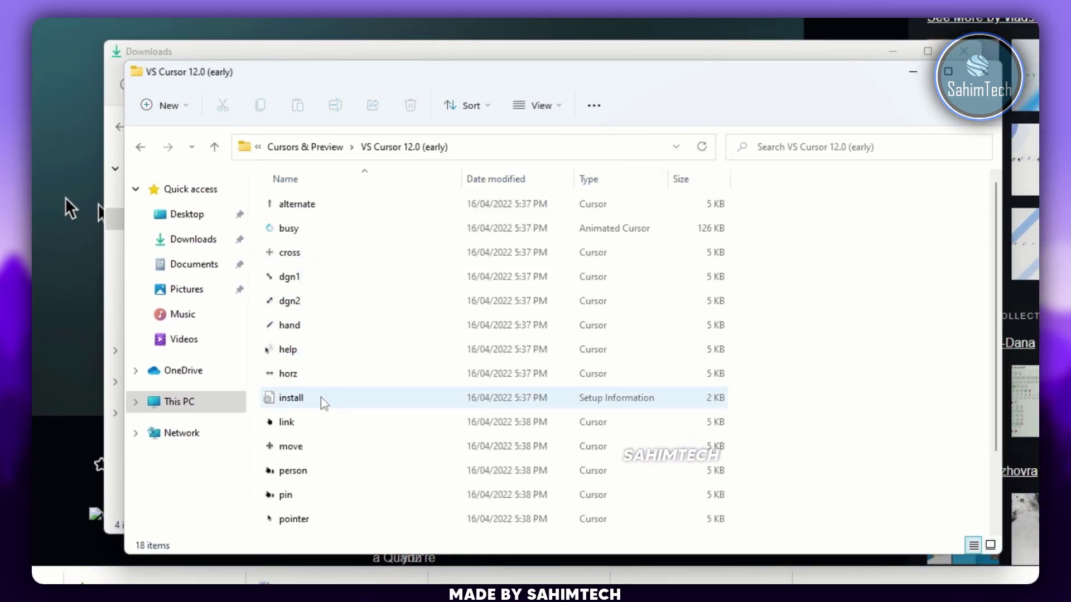
{"action": "right_click", "coordinate": [324, 408]}
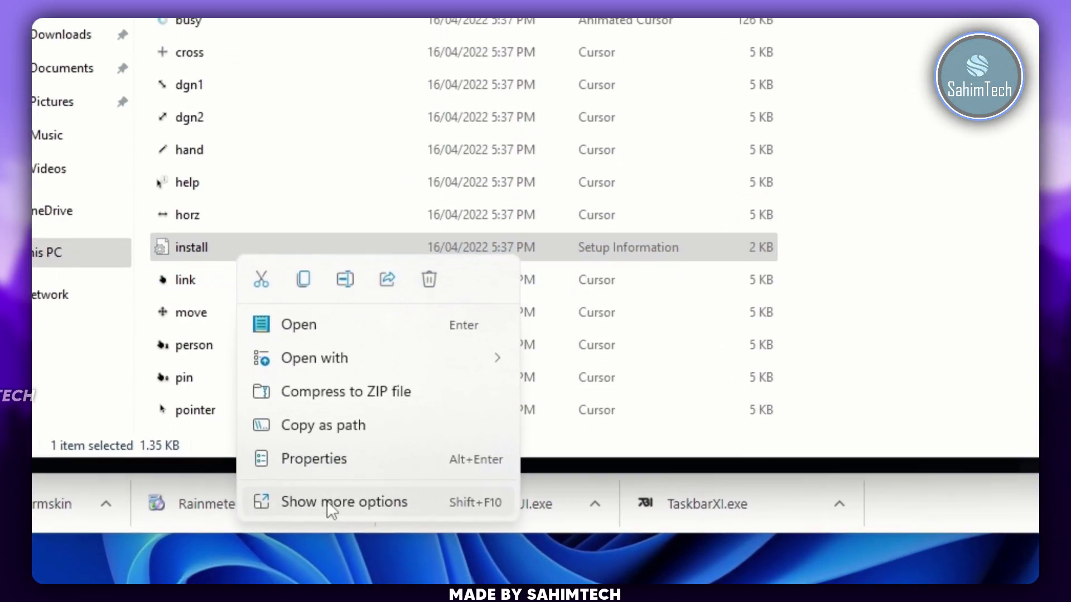
{"action": "left_click", "coordinate": [340, 528]}
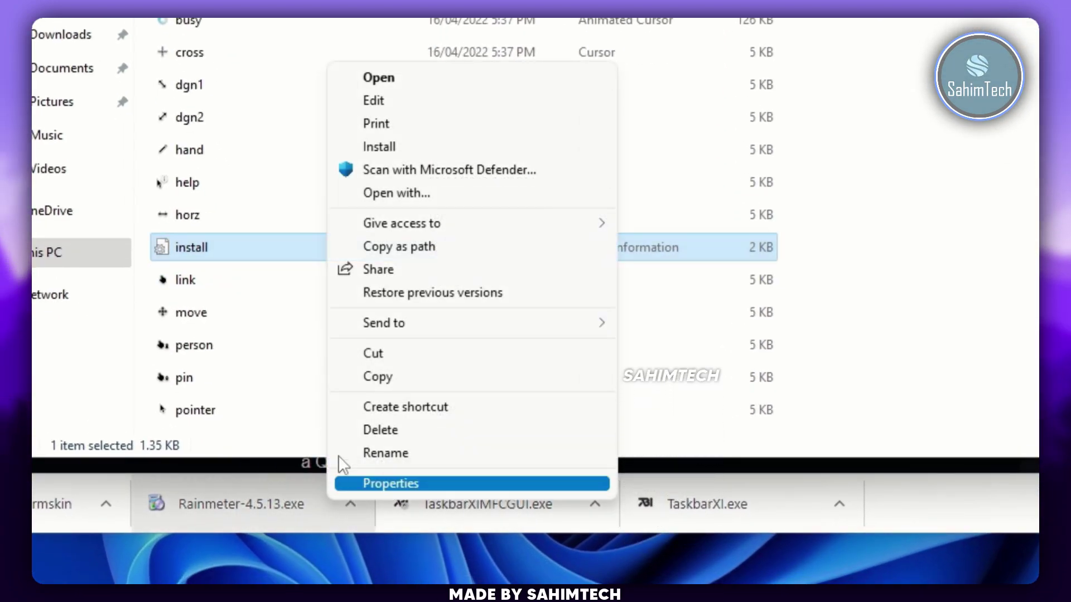
{"action": "left_click", "coordinate": [380, 146]}
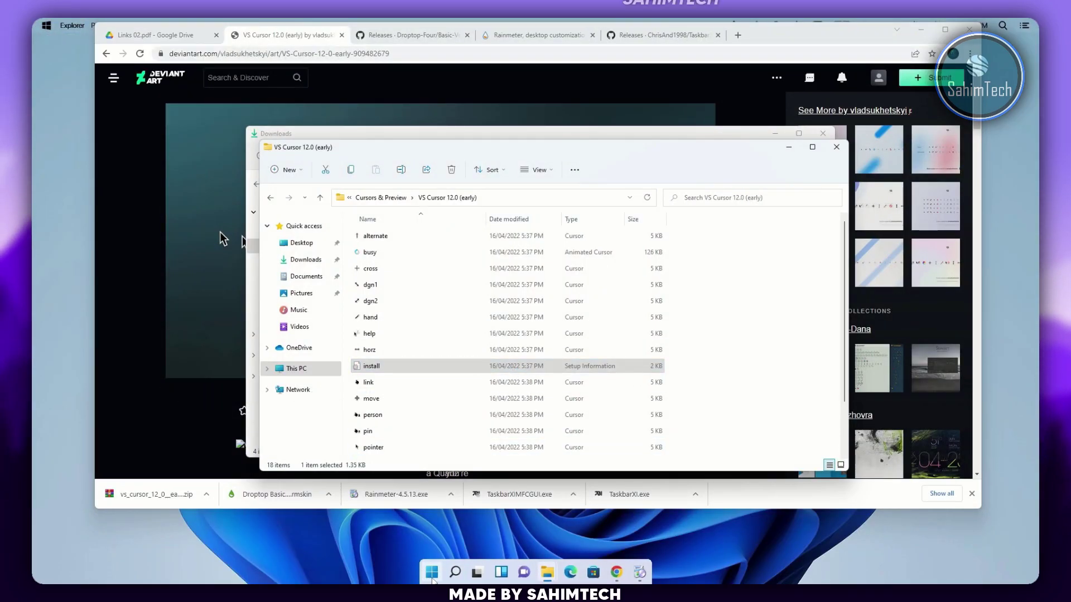
Make VS Cursor 12.0 (early) the active pointer scheme in Mouse Properties and apply it
{"action": "left_click", "coordinate": [432, 578]}
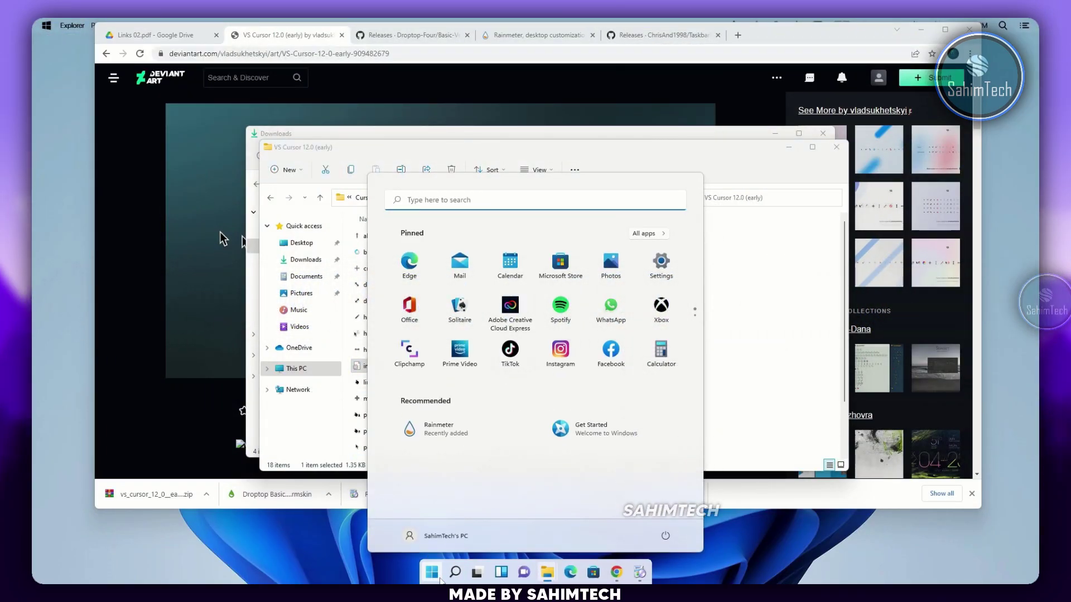
{"action": "type", "text": "mouse pointer"}
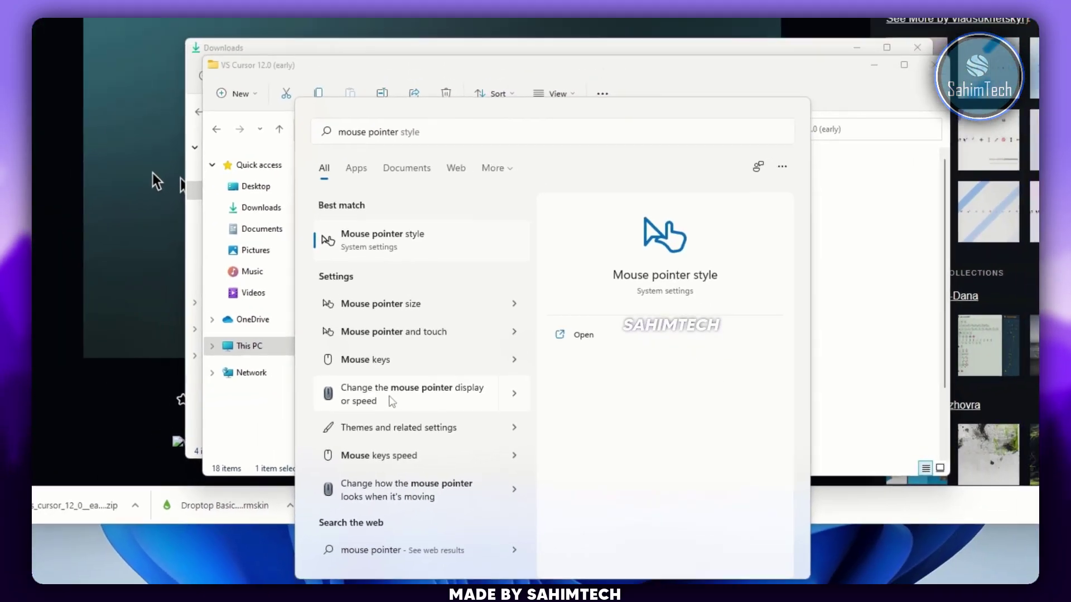
{"action": "left_click", "coordinate": [348, 374]}
{"action": "left_click_drag", "start_coordinate": [134, 72], "coordinate": [490, 170]}
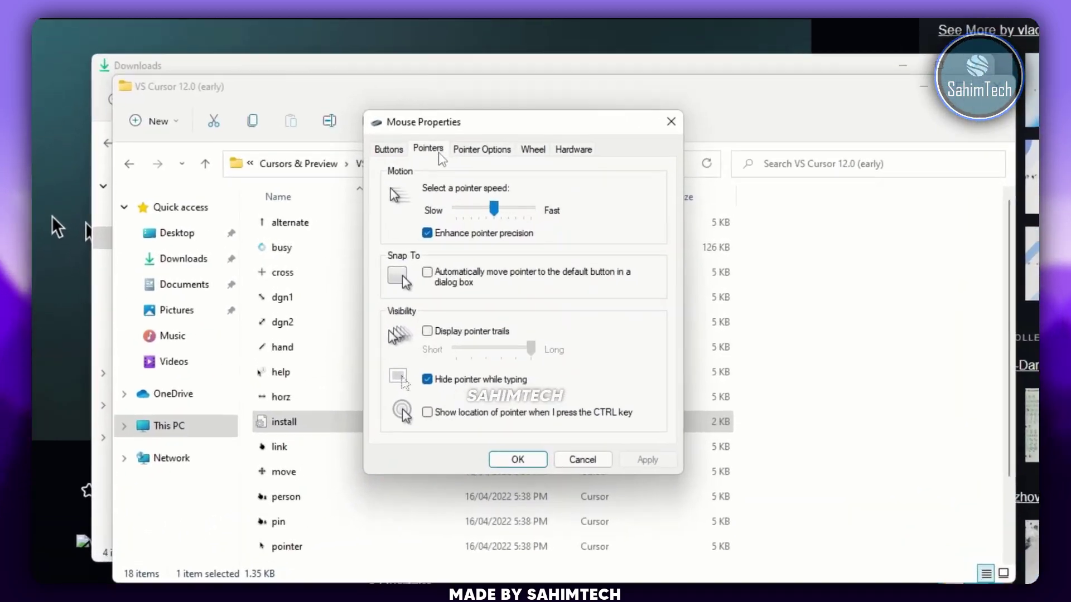
{"action": "left_click", "coordinate": [465, 188]}
{"action": "left_click", "coordinate": [426, 184]}
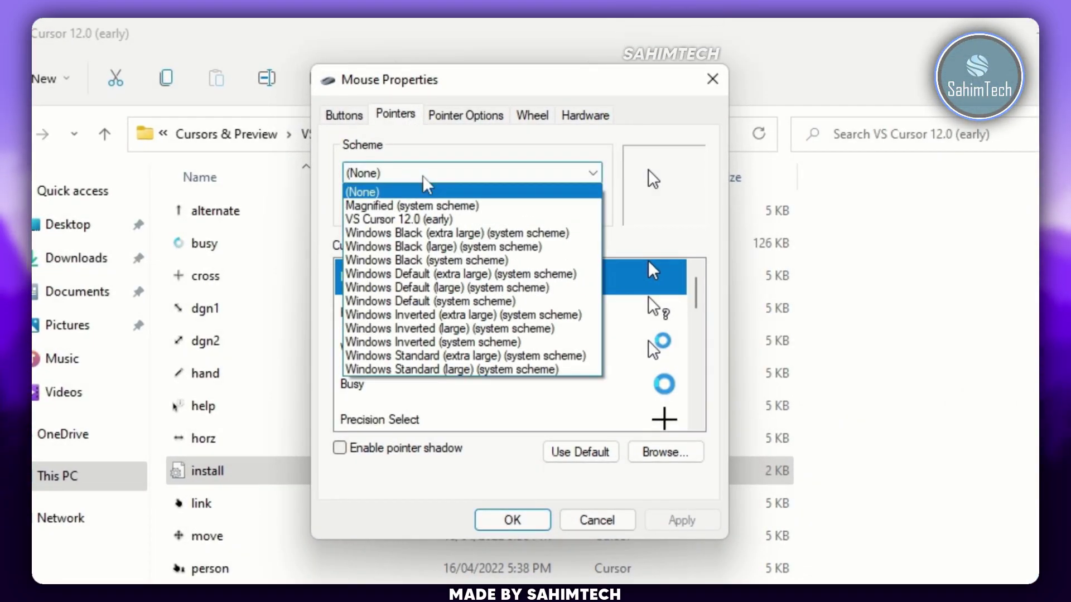
{"action": "left_click", "coordinate": [445, 221]}
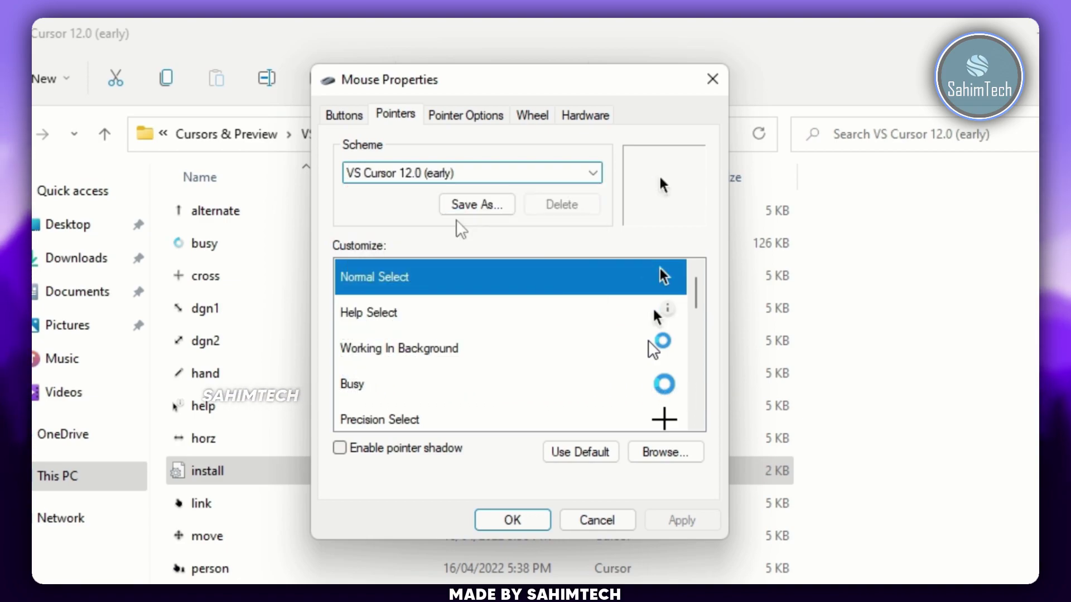
{"action": "left_click", "coordinate": [687, 524]}
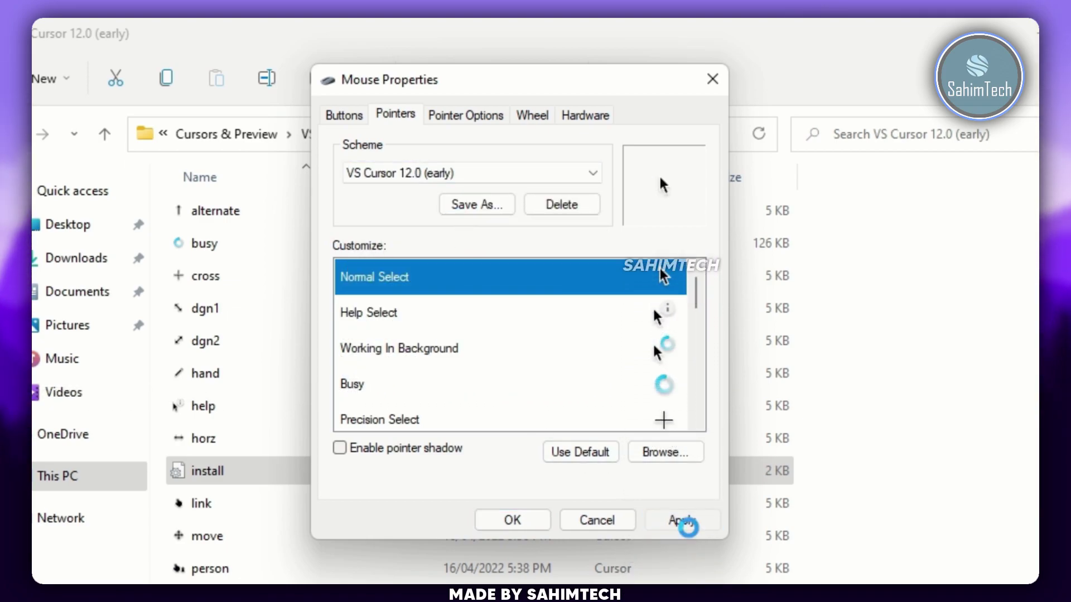
{"action": "left_click", "coordinate": [641, 401]}
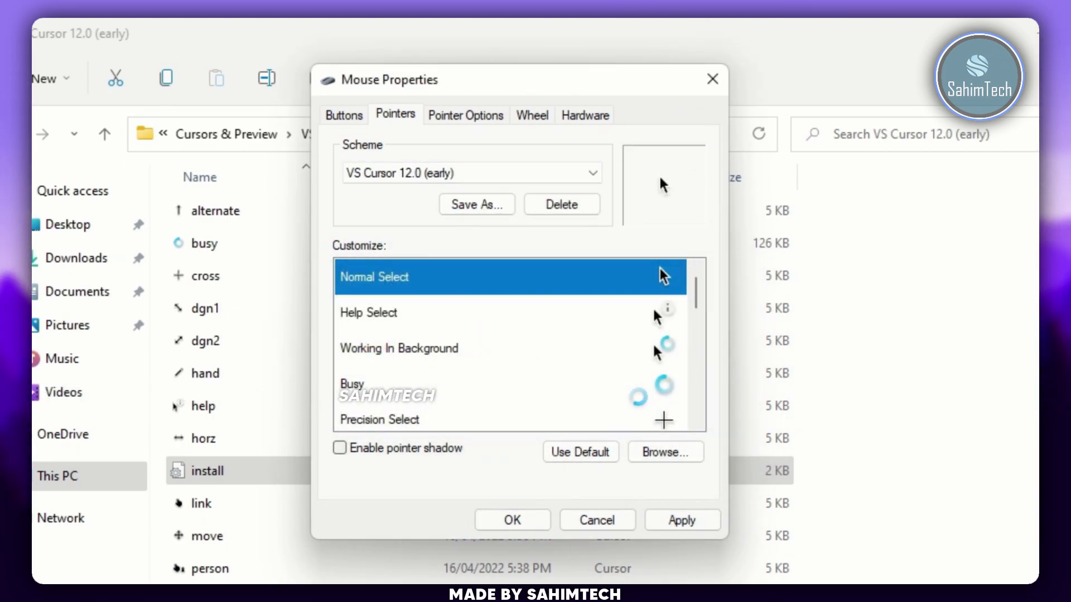
{"action": "left_click", "coordinate": [521, 520]}
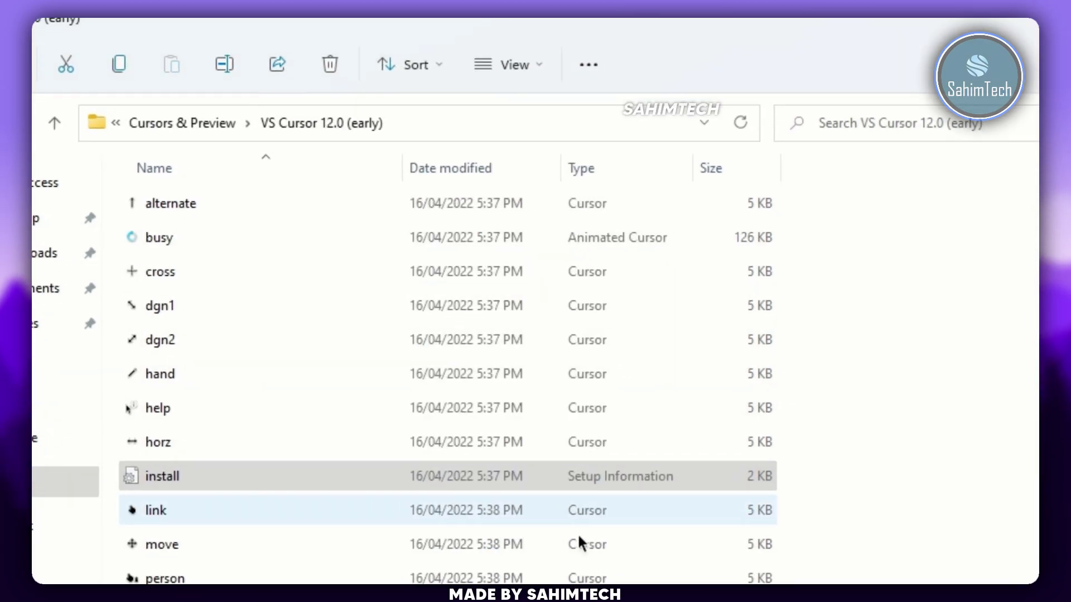
Close the cursor folder and the Droptop-Four releases tab, then follow the Links 02.pdf Wallpaper link
{"action": "scroll", "coordinate": [498, 414], "scroll_direction": "down", "scroll_amount": 2}
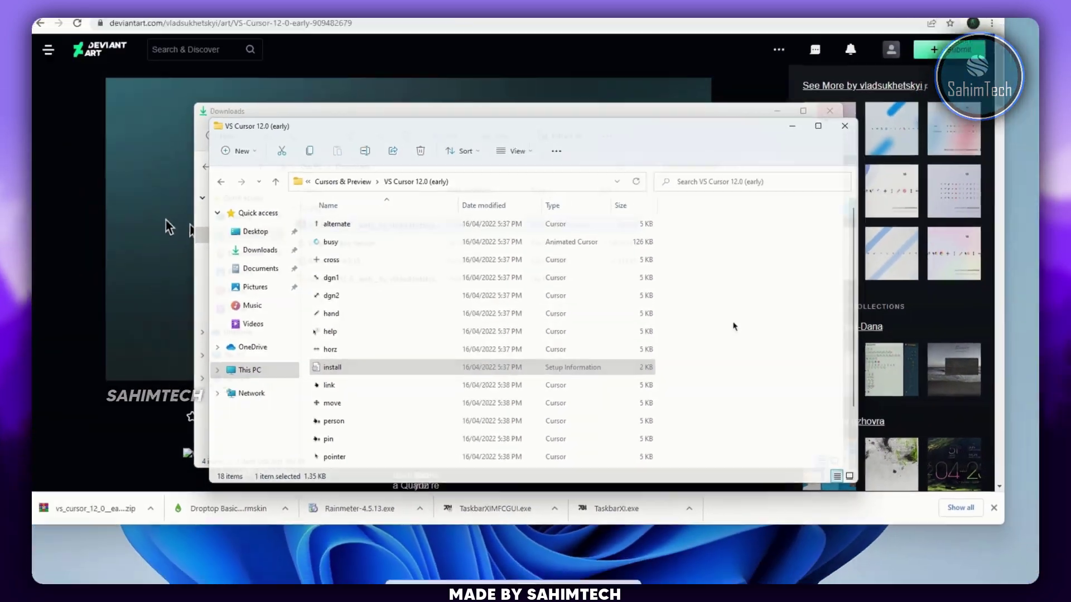
{"action": "left_click", "coordinate": [839, 108]}
{"action": "left_click", "coordinate": [172, 41]}
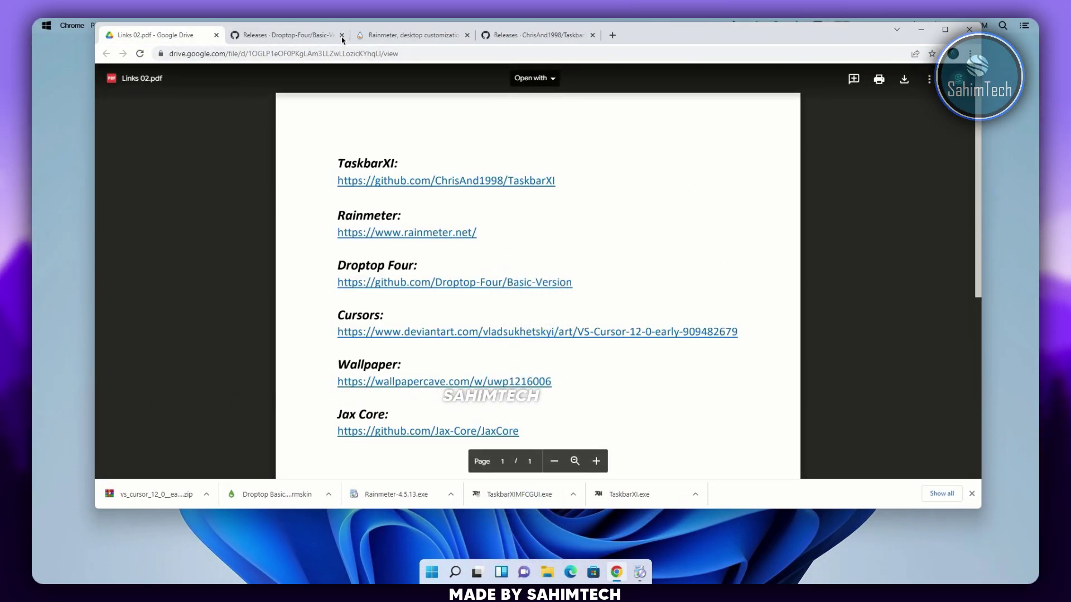
{"action": "left_click", "coordinate": [342, 36]}
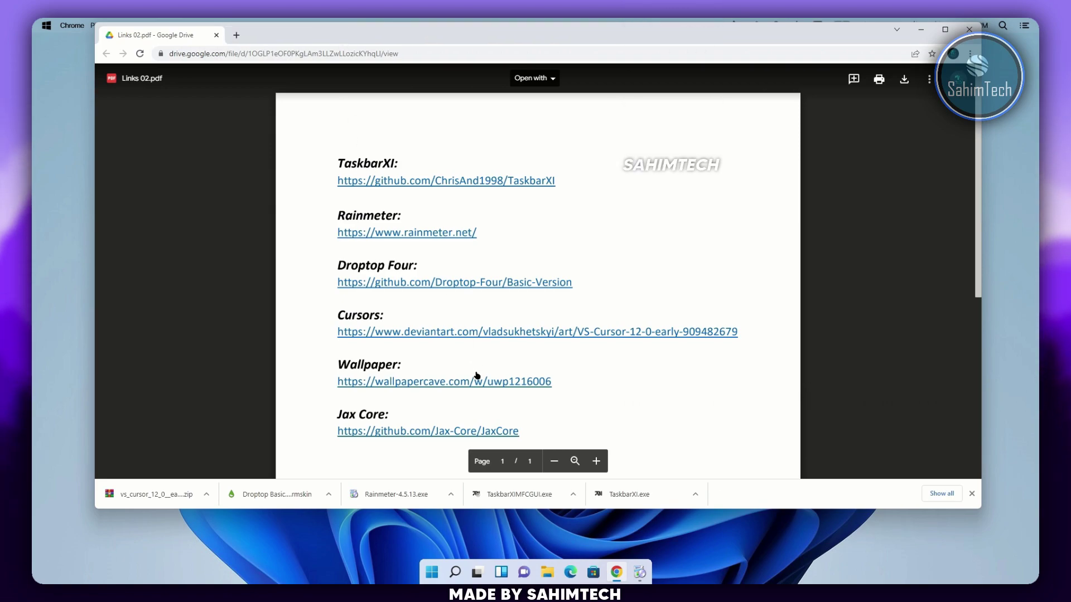
{"action": "left_click", "coordinate": [423, 382]}
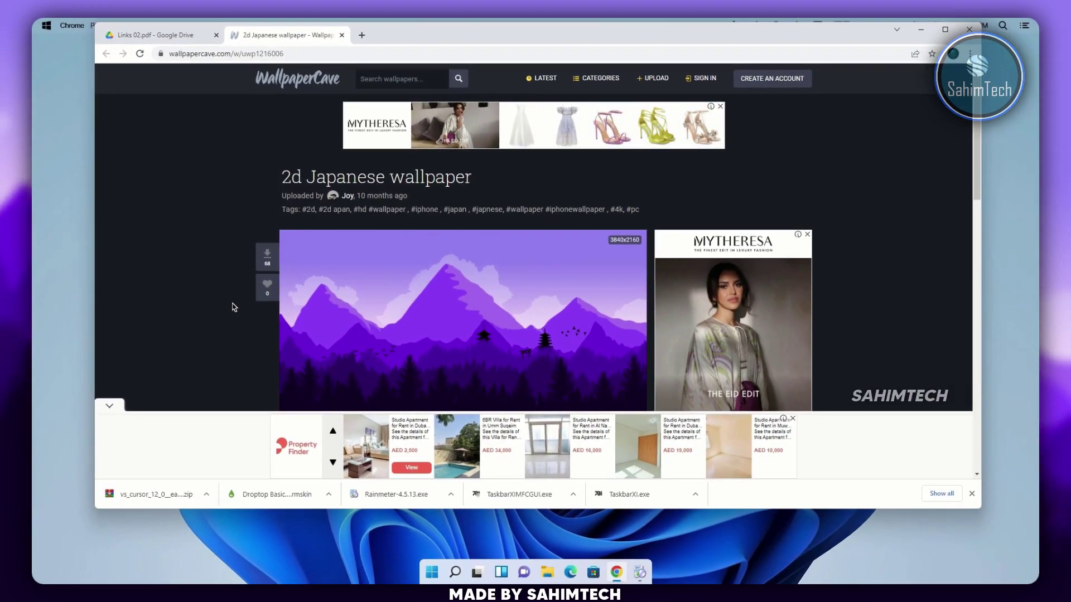
Download the purple mountain wallpaper from WallpaperCave as uwp1216006.png
{"action": "scroll", "coordinate": [237, 300], "scroll_direction": "down", "scroll_amount": 3}
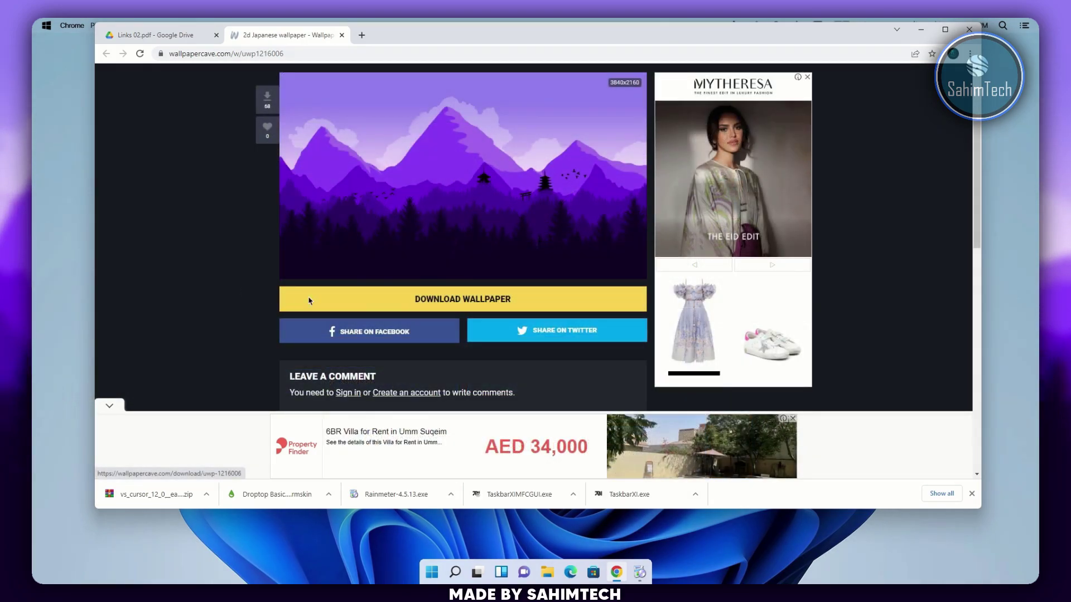
{"action": "left_click", "coordinate": [389, 300]}
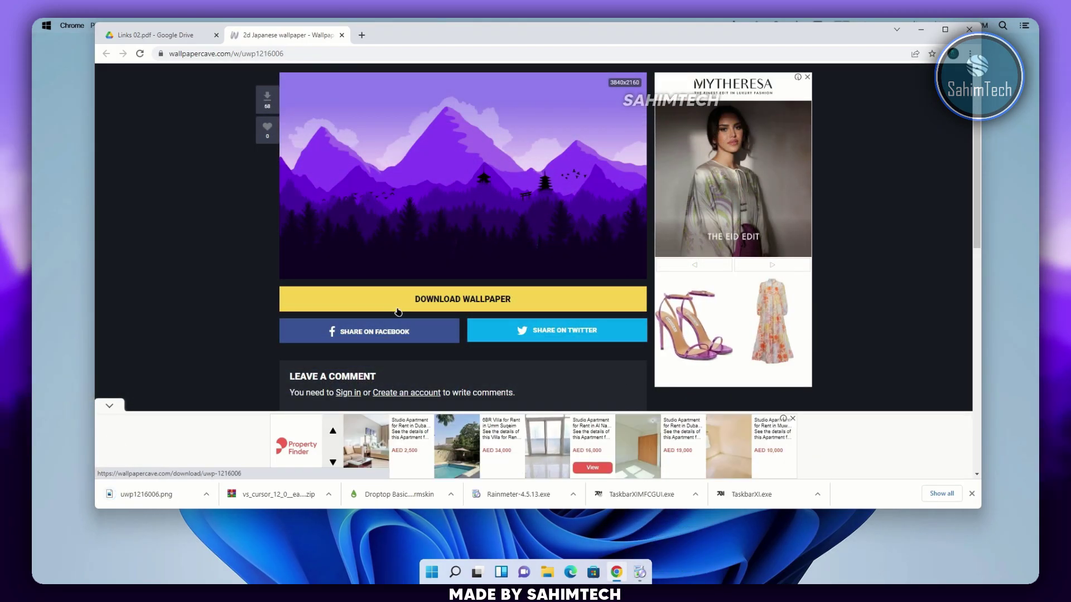
Set uwp1216006 from Downloads as the desktop background and minimise Chrome to view it
{"action": "left_click", "coordinate": [547, 572]}
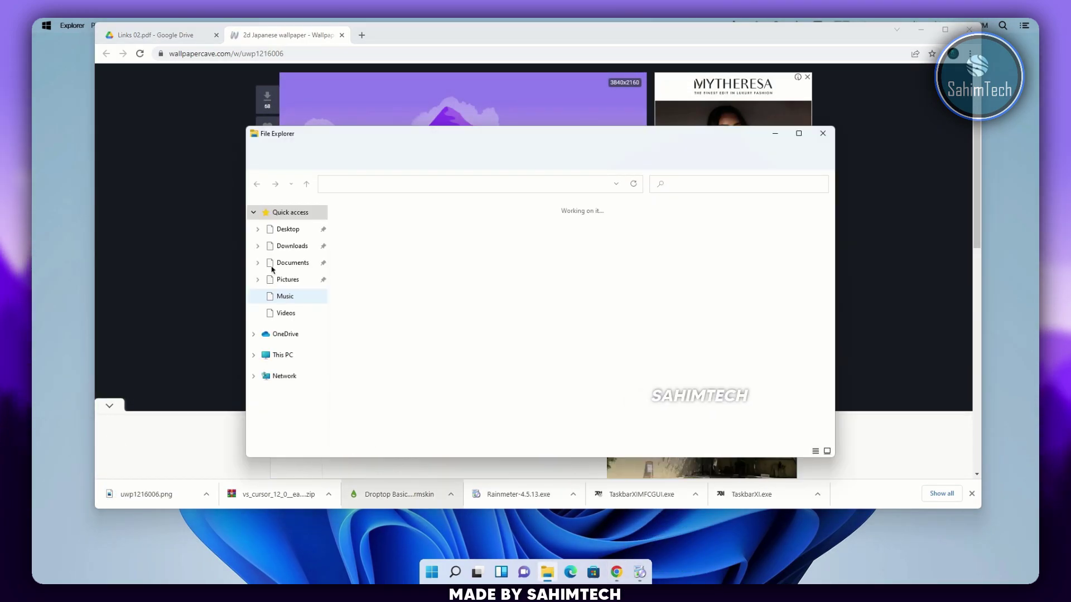
{"action": "left_click", "coordinate": [296, 248]}
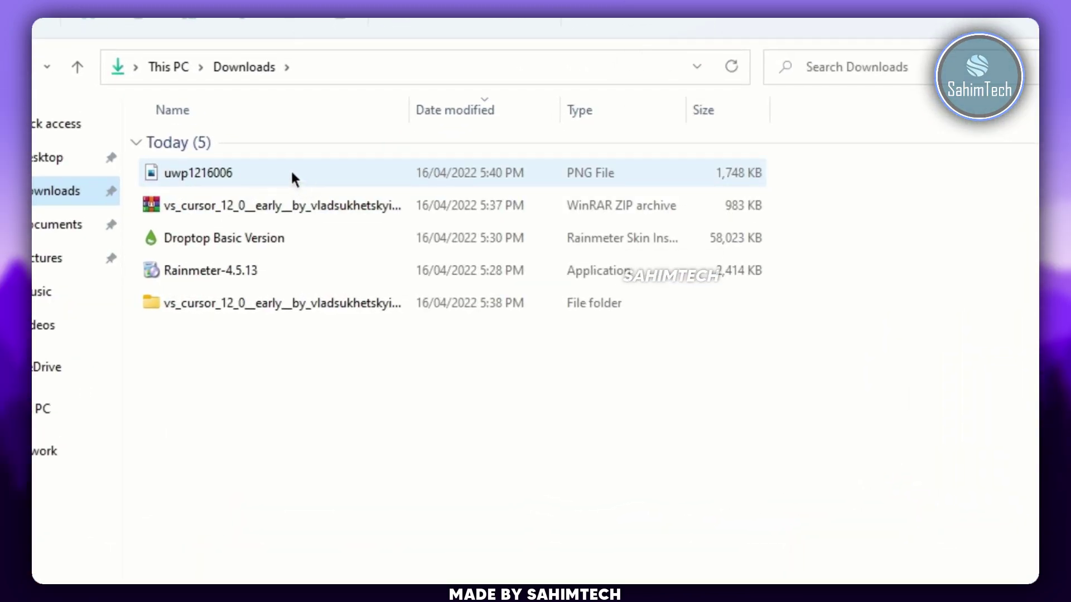
{"action": "right_click", "coordinate": [292, 174]}
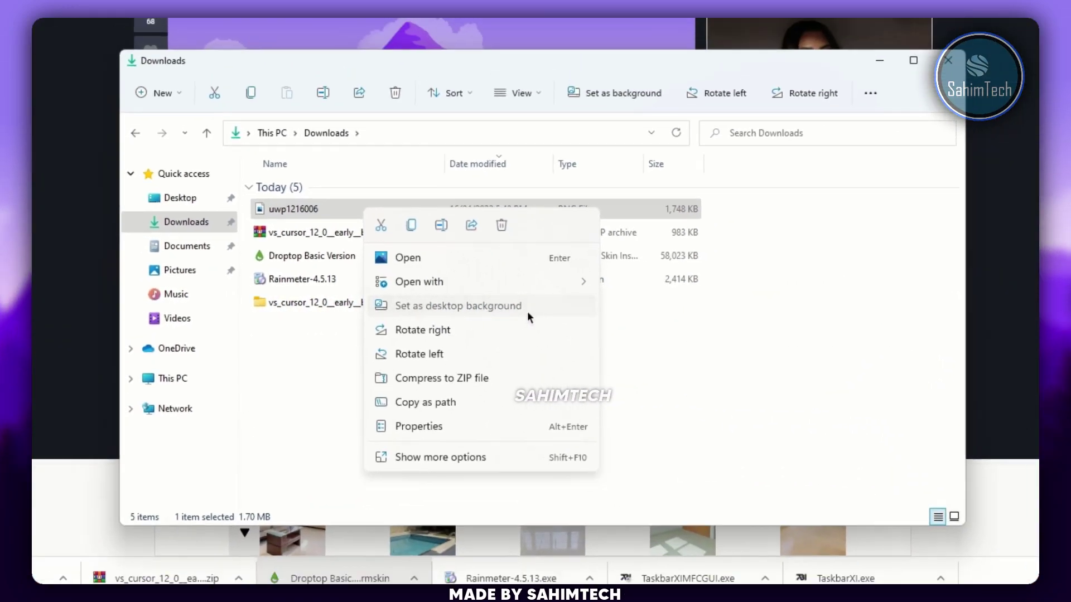
{"action": "left_click", "coordinate": [524, 313]}
{"action": "left_click", "coordinate": [887, 30]}
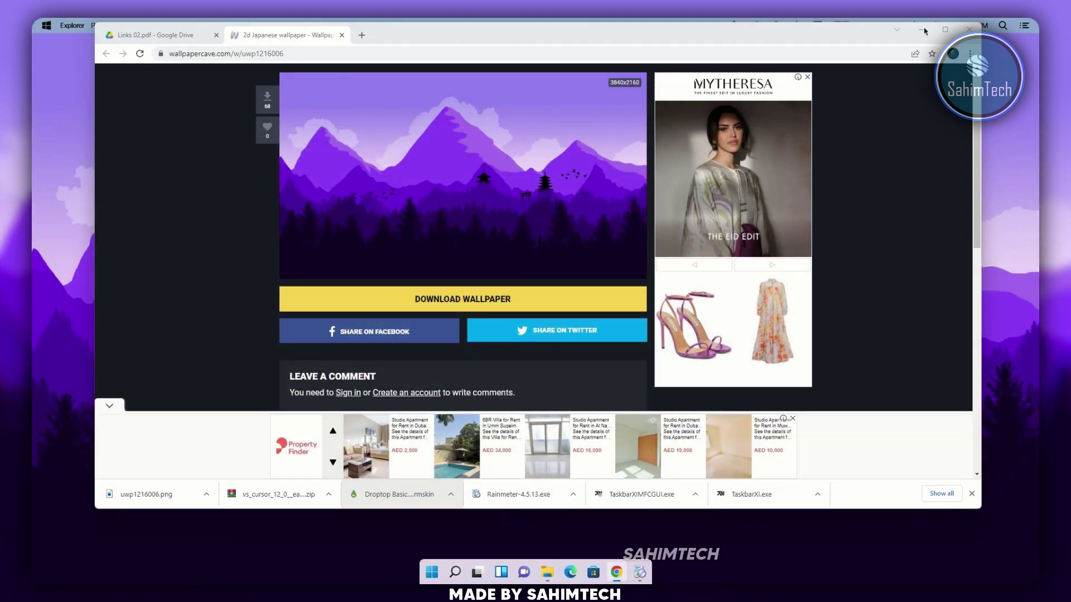
{"action": "left_click", "coordinate": [922, 30]}
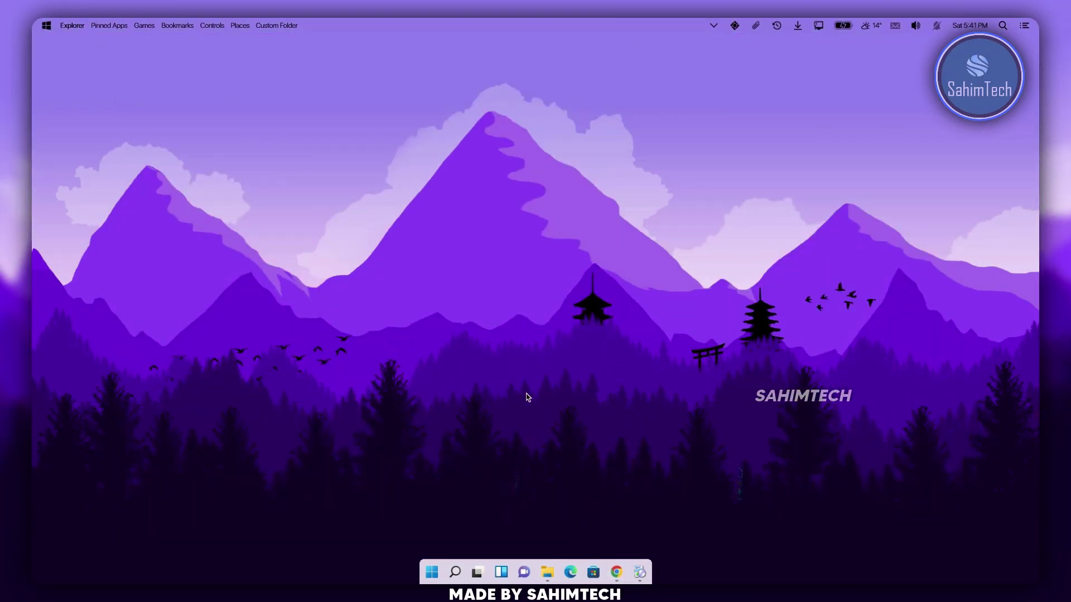
{"action": "left_click", "coordinate": [619, 577]}
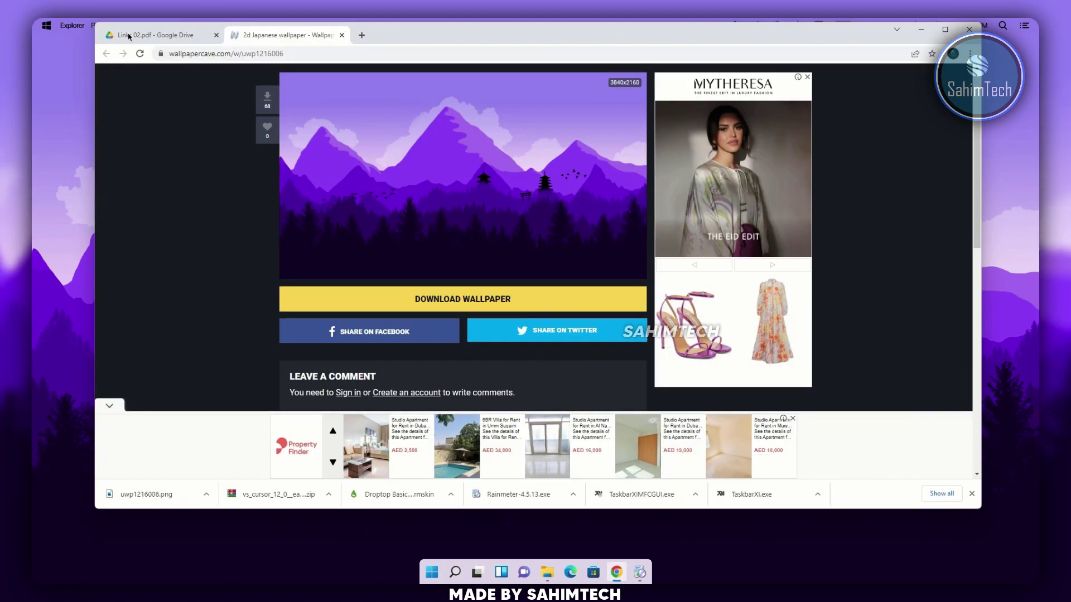
Download JaxCore_v44902.rmskin from the JaxCore GitHub releases and select it in Downloads
{"action": "left_click", "coordinate": [342, 35]}
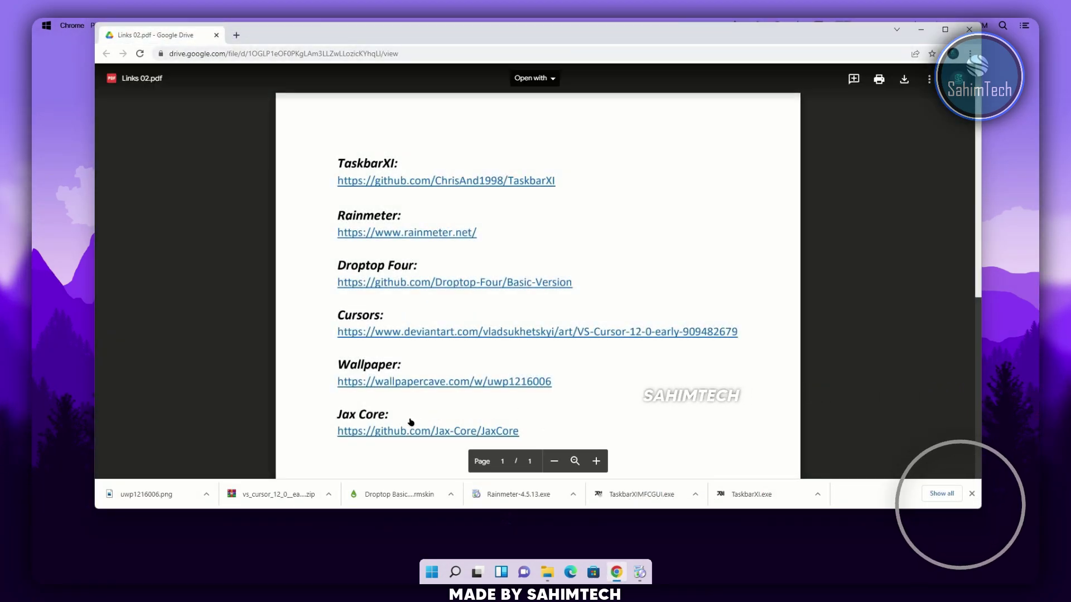
{"action": "left_click", "coordinate": [414, 328]}
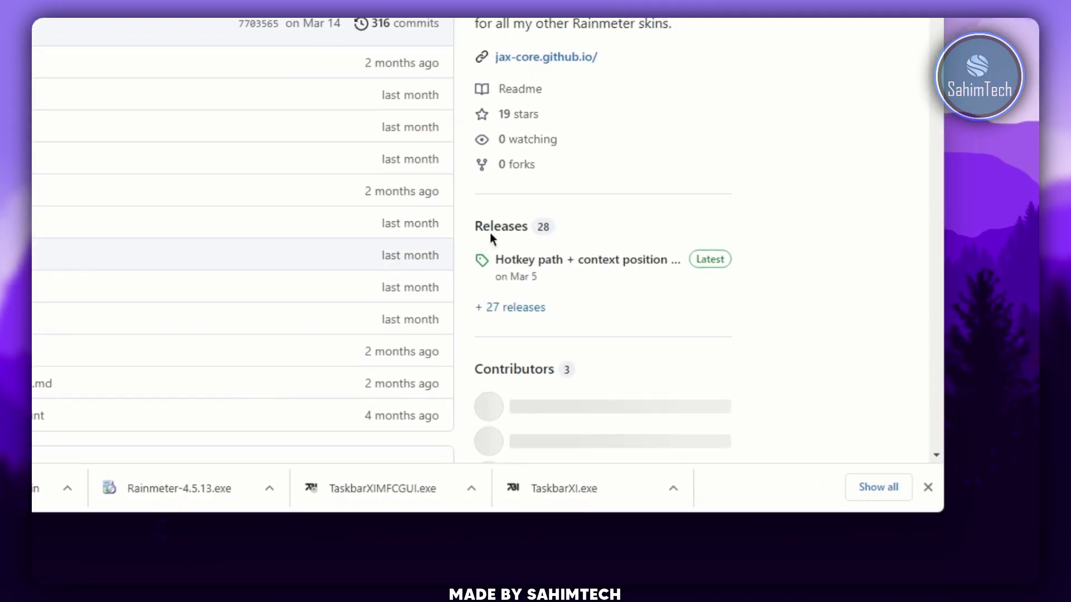
{"action": "left_click", "coordinate": [575, 265]}
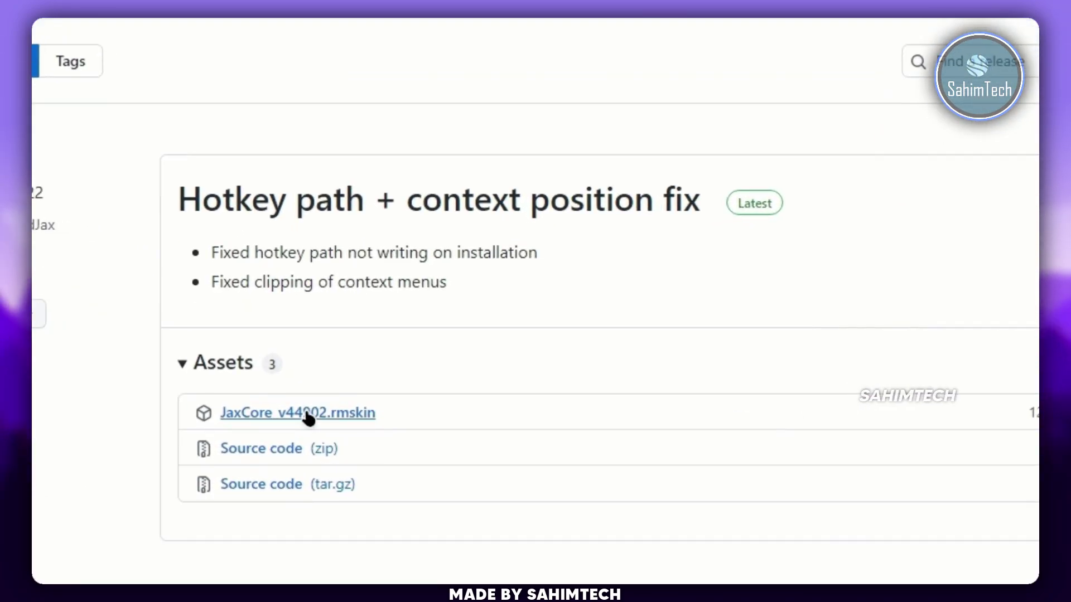
{"action": "left_click", "coordinate": [354, 418]}
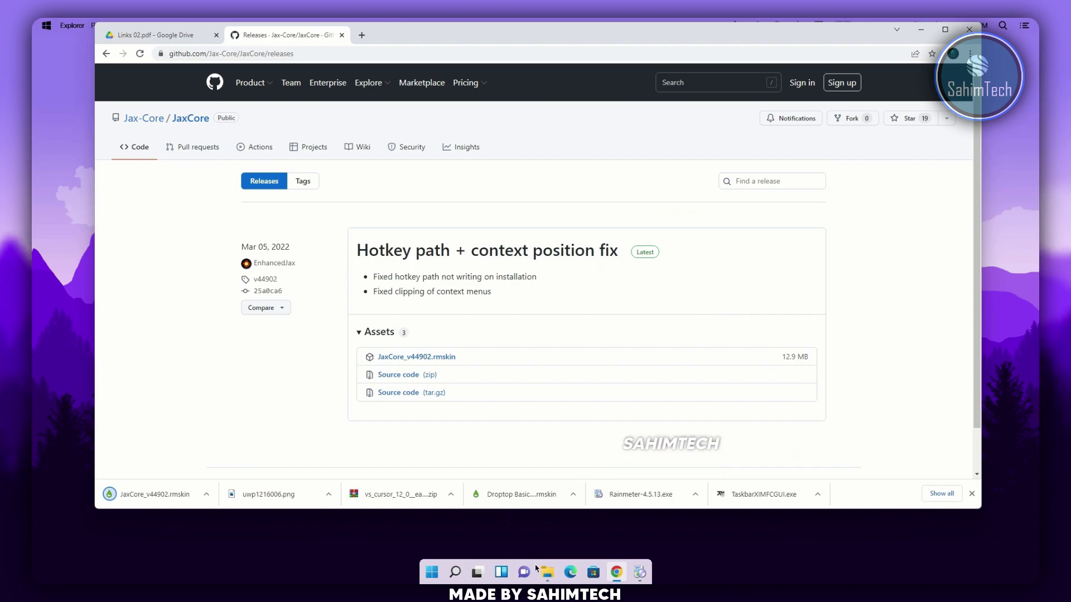
{"action": "left_click", "coordinate": [544, 572]}
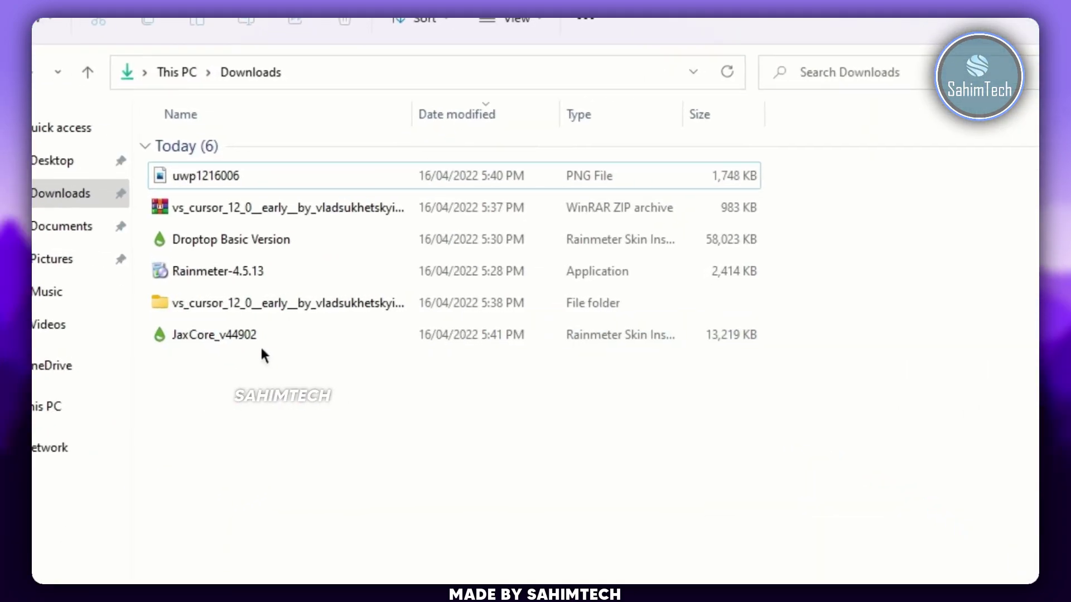
{"action": "left_click", "coordinate": [275, 337]}
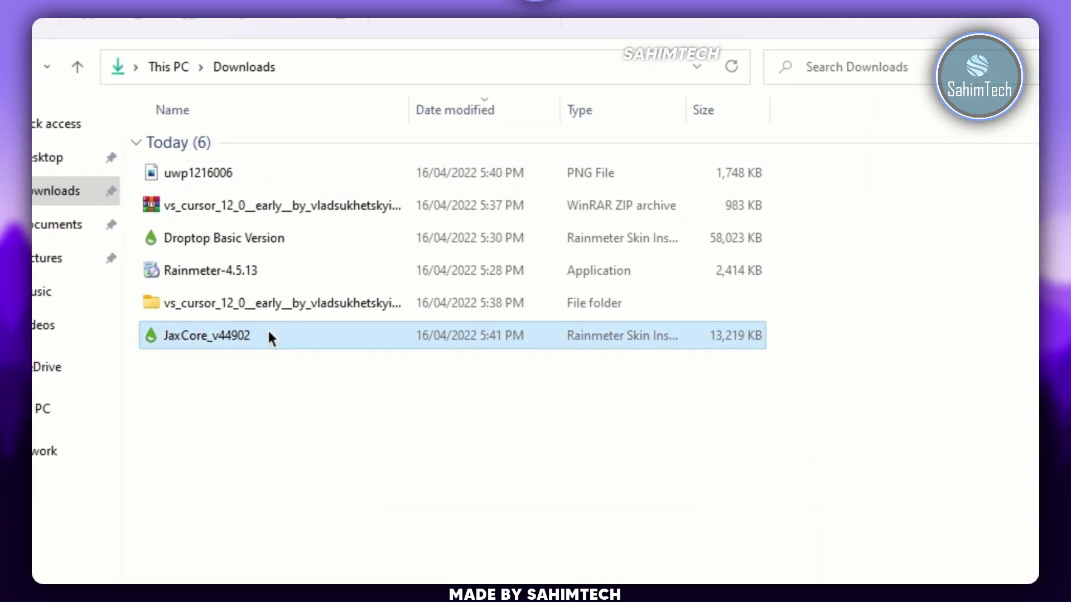
Install the JaxCore_v44902 skin, choose English and continue through setup to finish installation
{"action": "double_click", "coordinate": [269, 333]}
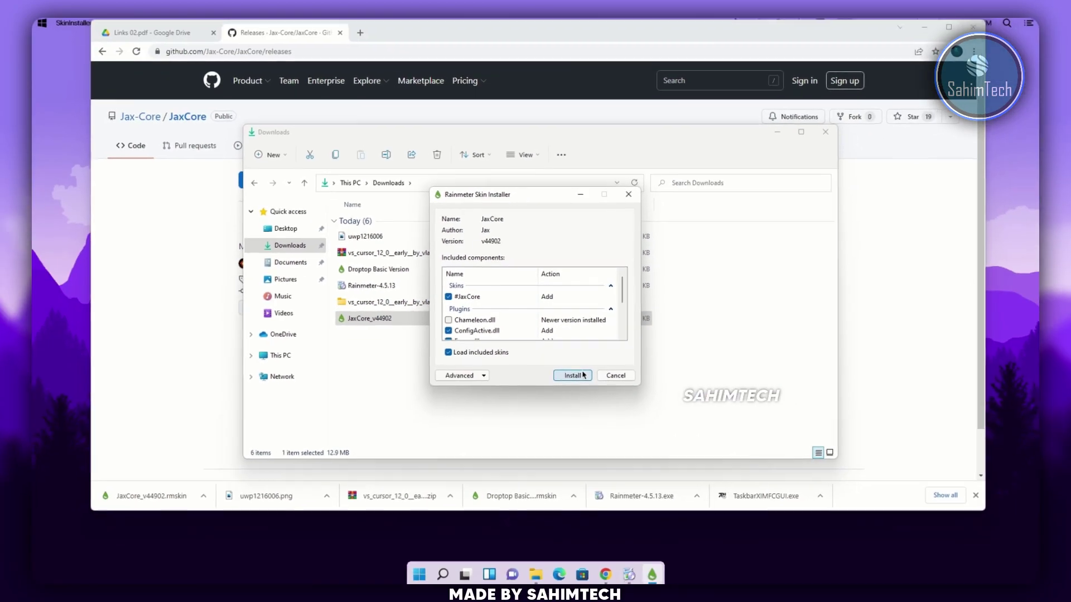
{"action": "left_click", "coordinate": [630, 448]}
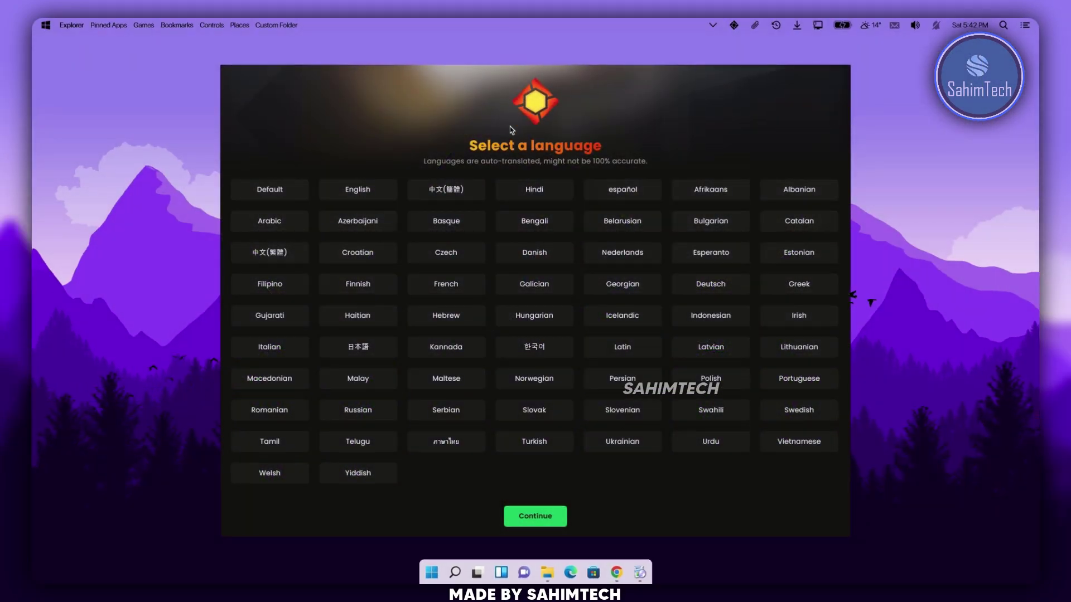
{"action": "left_click", "coordinate": [357, 189]}
{"action": "left_click", "coordinate": [535, 515]}
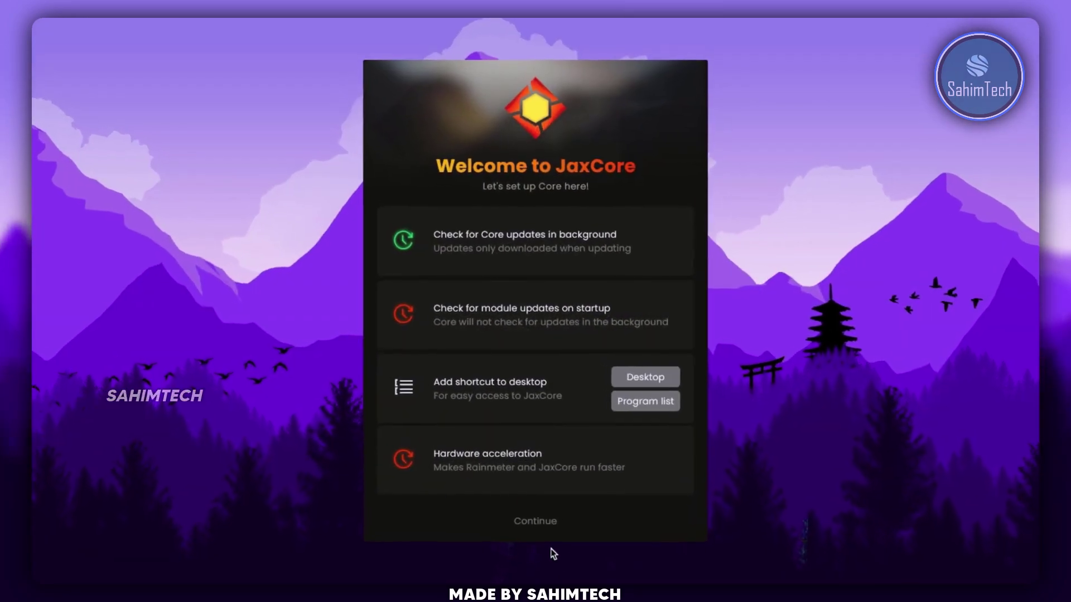
{"action": "left_click", "coordinate": [545, 549]}
{"action": "left_click", "coordinate": [544, 549]}
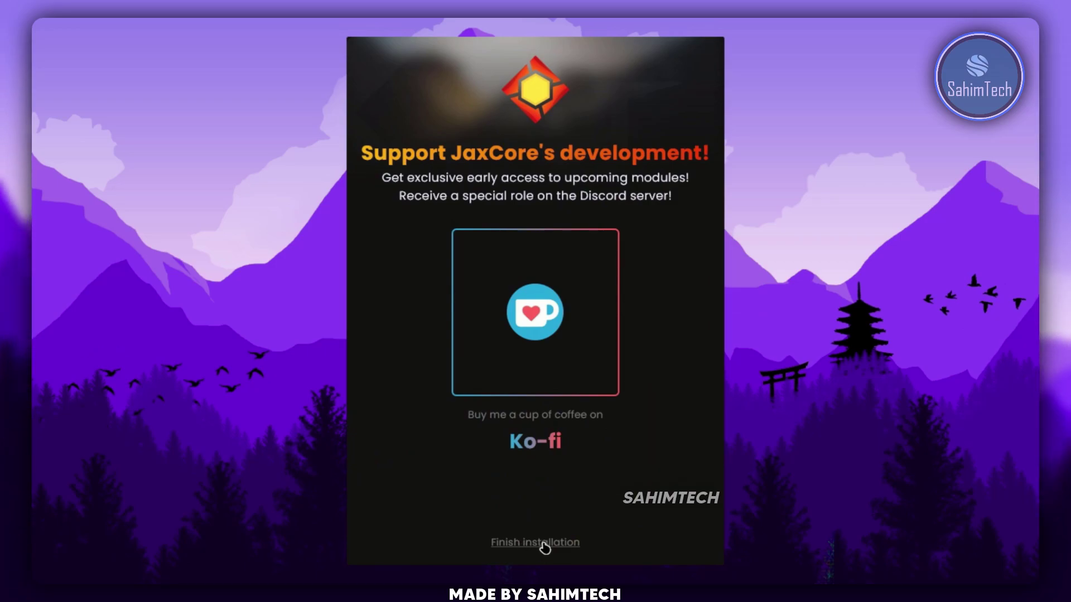
{"action": "left_click", "coordinate": [544, 548]}
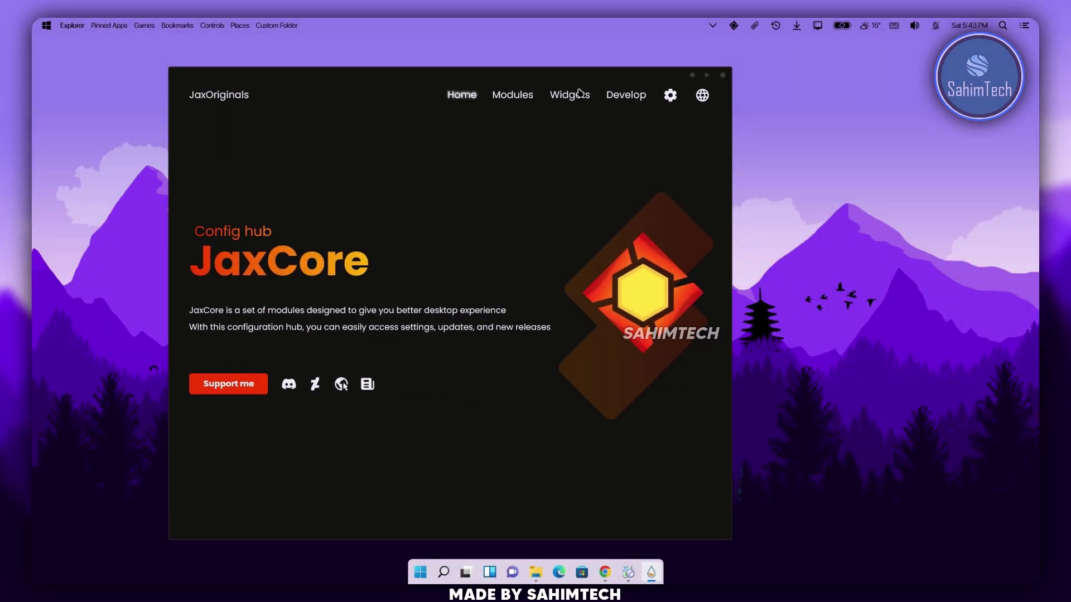
{"action": "left_click", "coordinate": [580, 93]}
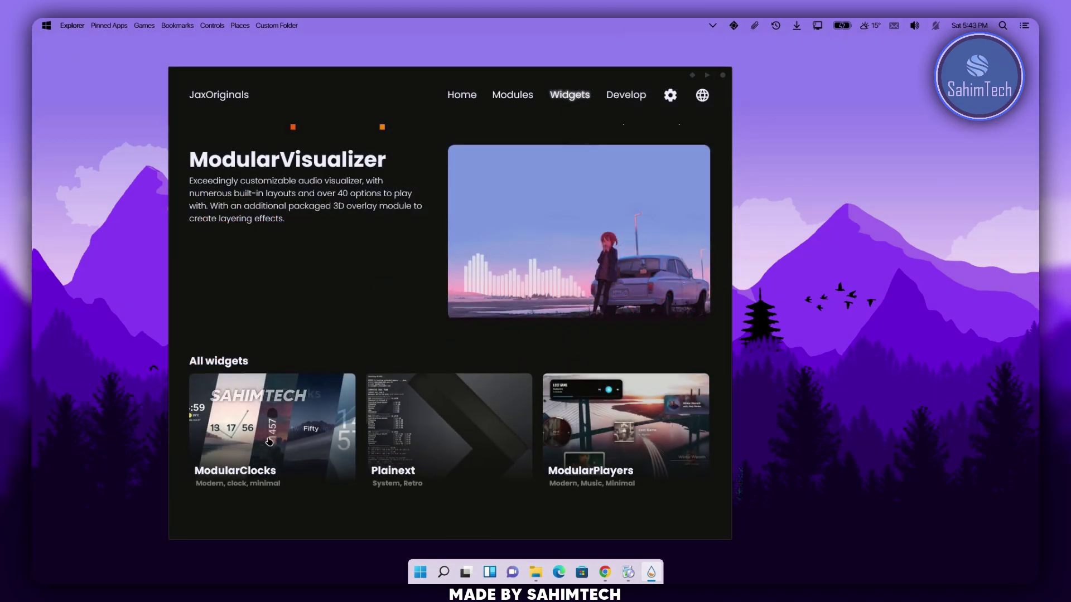
Install ModularClocks 2.22 and apply the 22:18 Smart clock style from its General page
{"action": "left_click", "coordinate": [270, 442]}
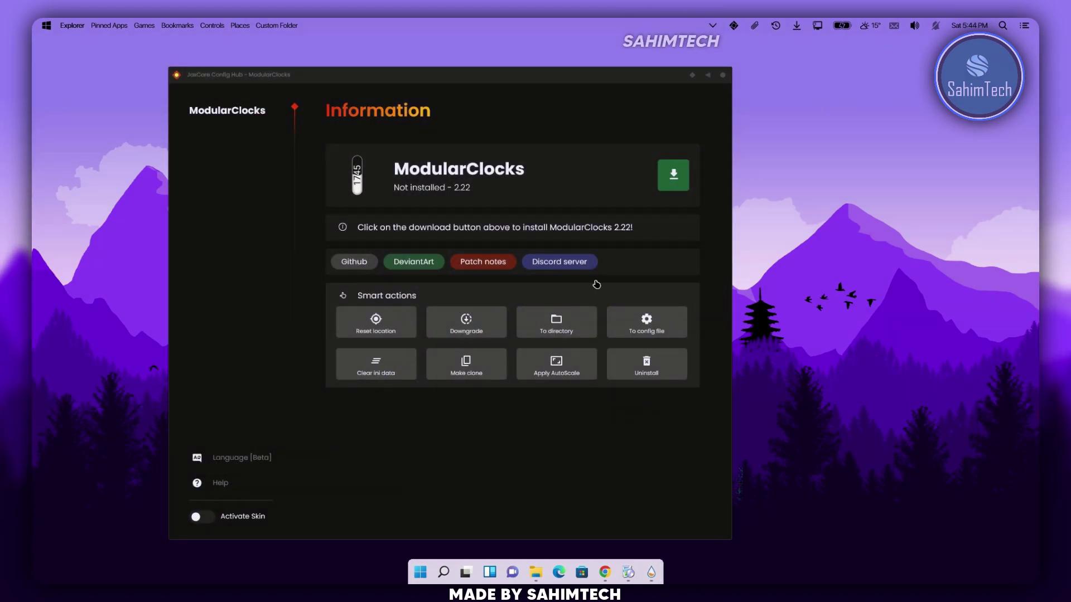
{"action": "left_click", "coordinate": [675, 178]}
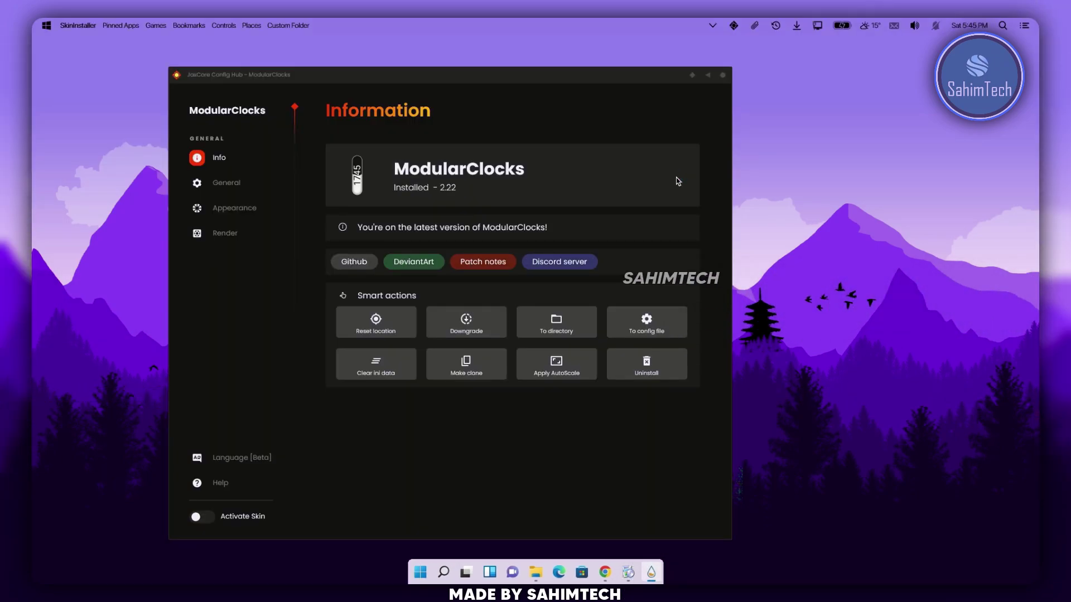
{"action": "left_click", "coordinate": [248, 185]}
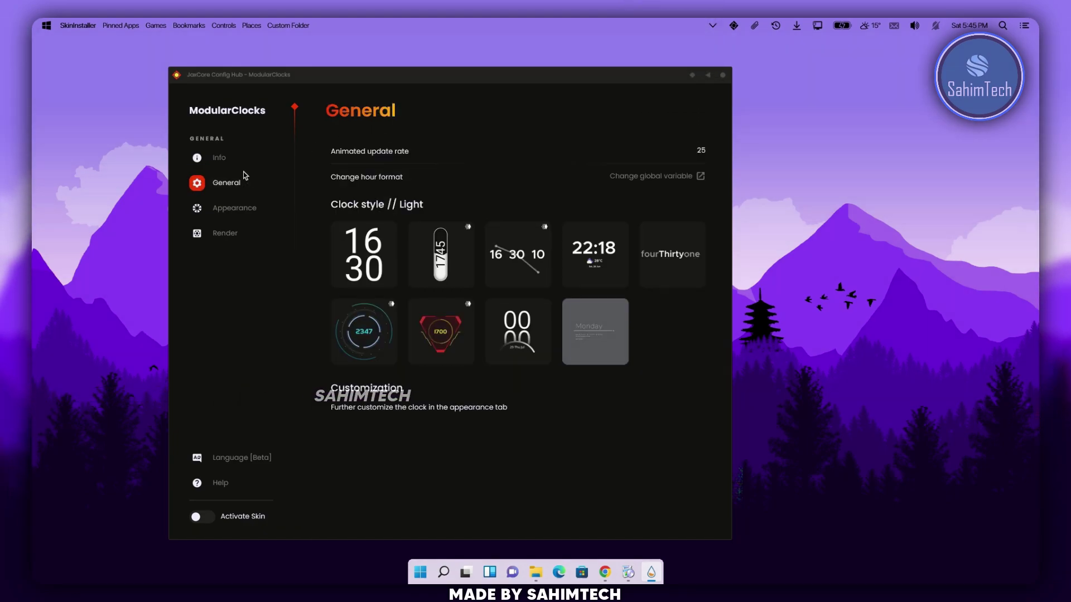
{"action": "left_click", "coordinate": [439, 255]}
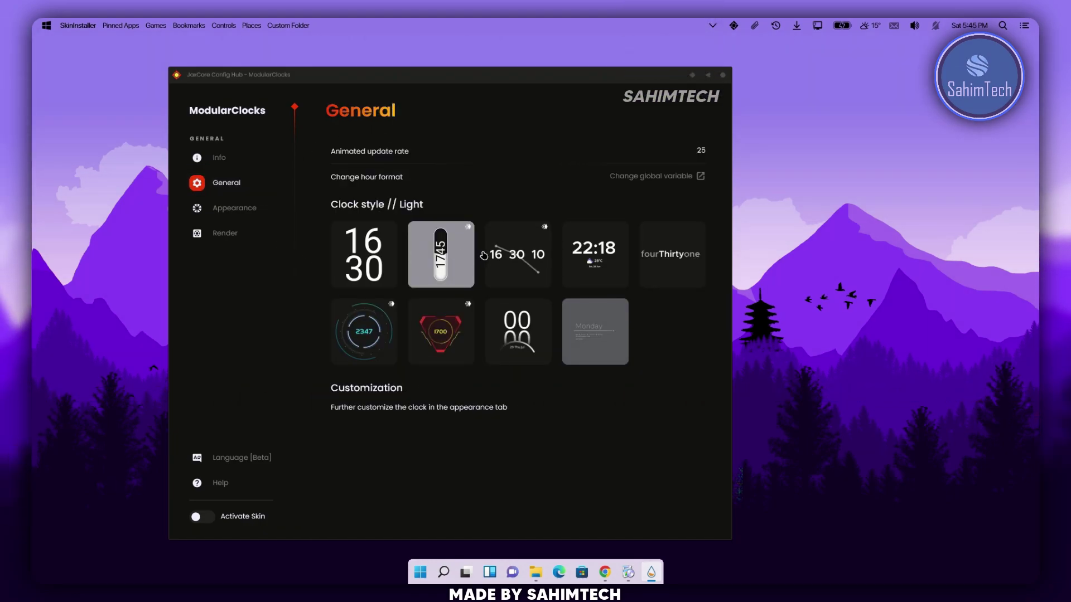
{"action": "left_click", "coordinate": [595, 251]}
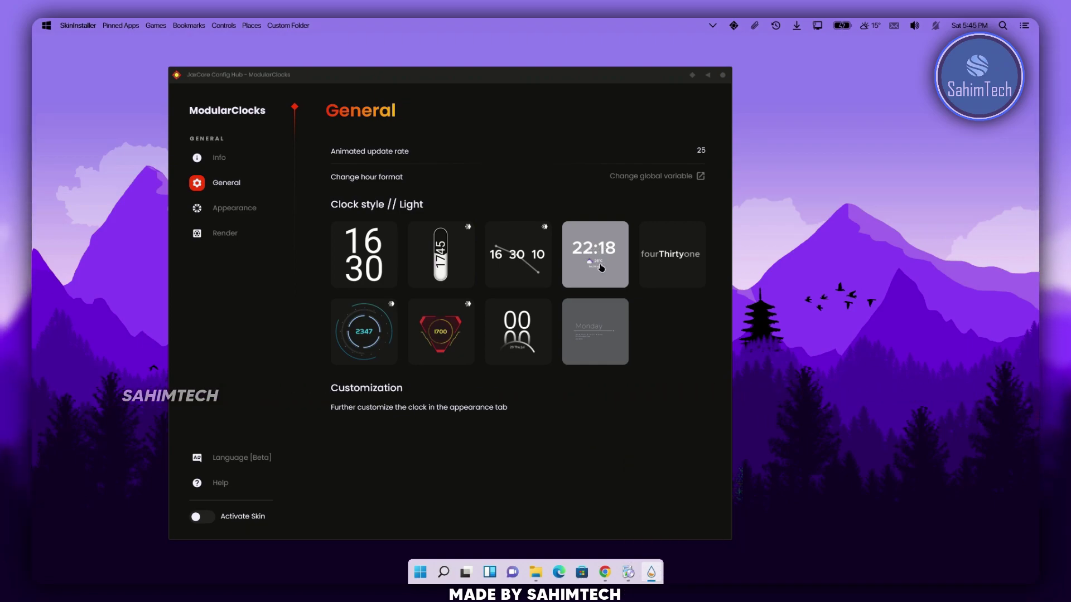
{"action": "left_click", "coordinate": [591, 329]}
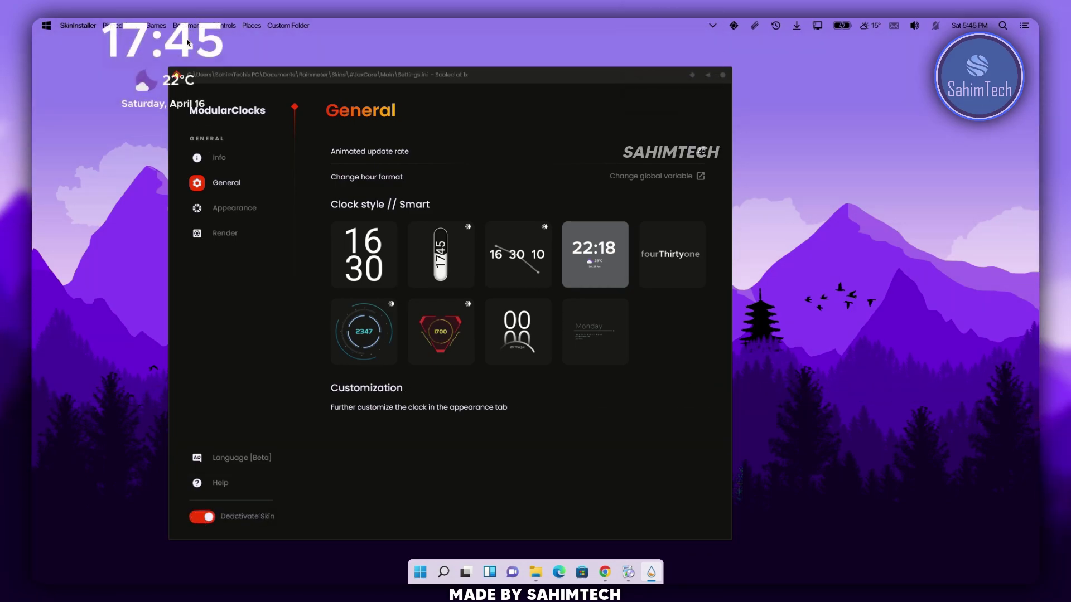
Drag the ModularClocks clock to the screen centre and confirm its tint colour under Appearance
{"action": "left_click_drag", "start_coordinate": [406, 209], "coordinate": [718, 214]}
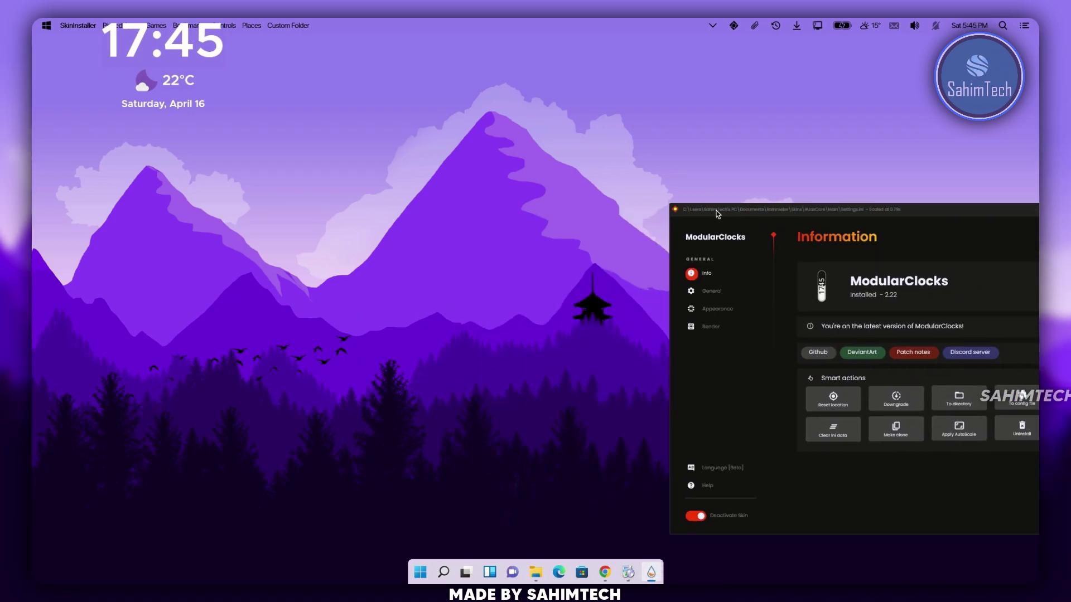
{"action": "left_click_drag", "start_coordinate": [179, 57], "coordinate": [556, 195]}
{"action": "left_click_drag", "start_coordinate": [778, 224], "coordinate": [468, 178]}
{"action": "left_click", "coordinate": [395, 255]}
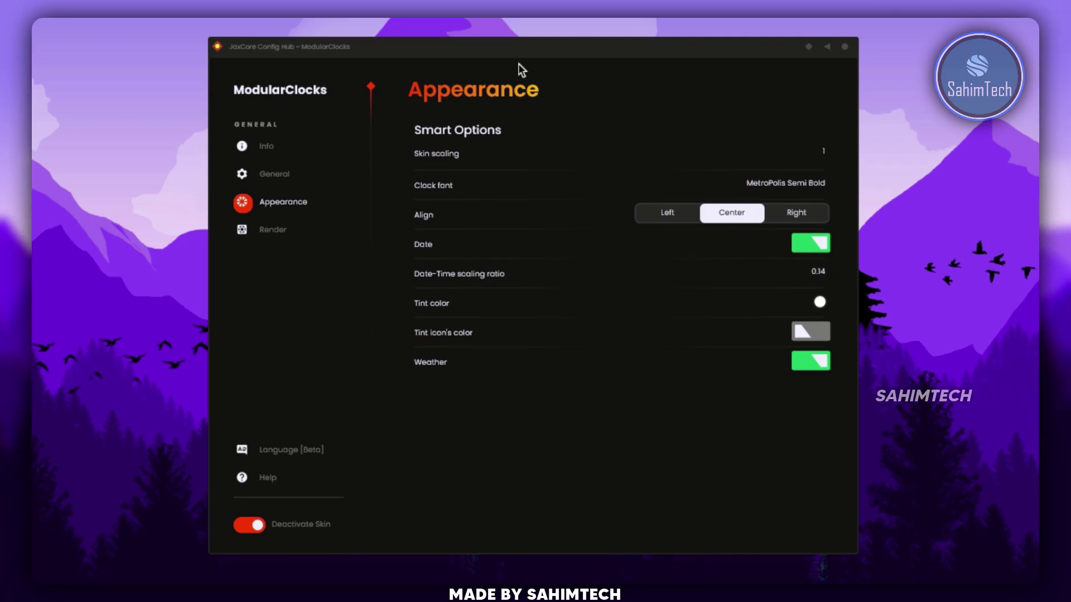
{"action": "left_click_drag", "start_coordinate": [466, 49], "coordinate": [39, 38]}
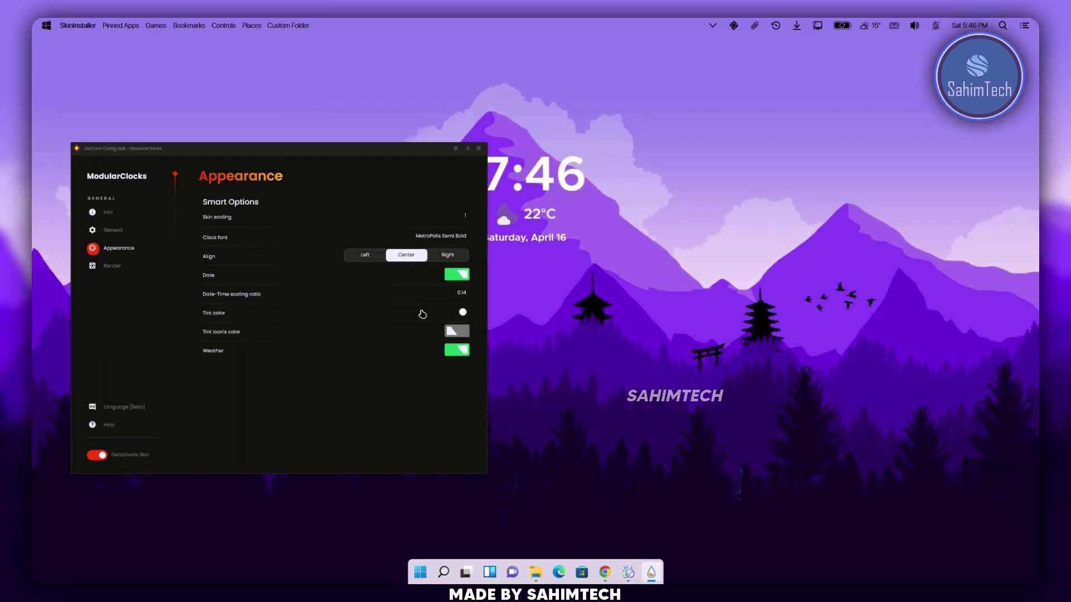
{"action": "left_click", "coordinate": [391, 288]}
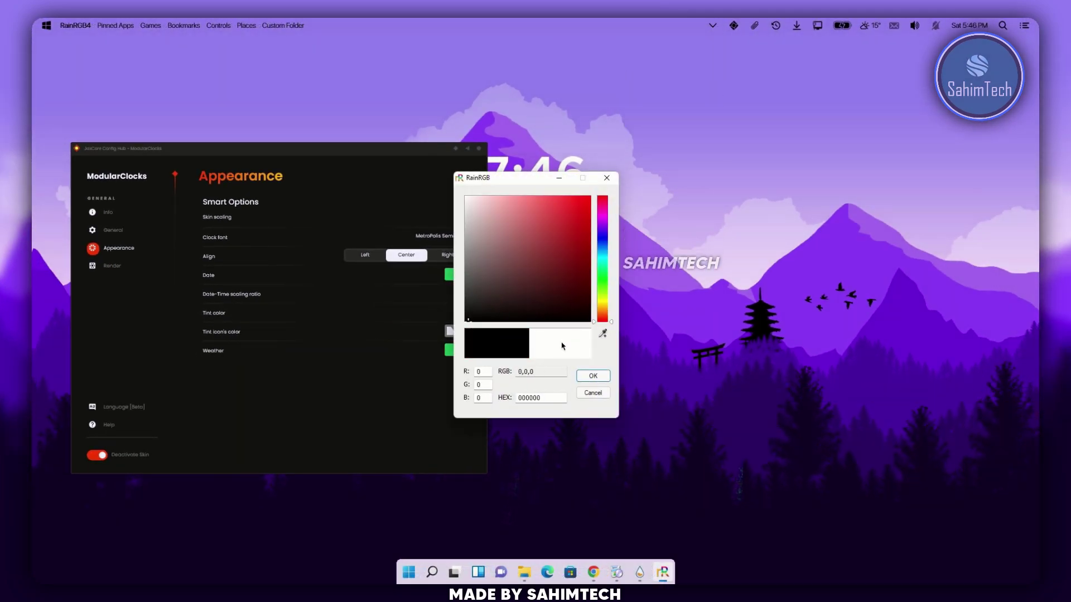
{"action": "left_click", "coordinate": [592, 376]}
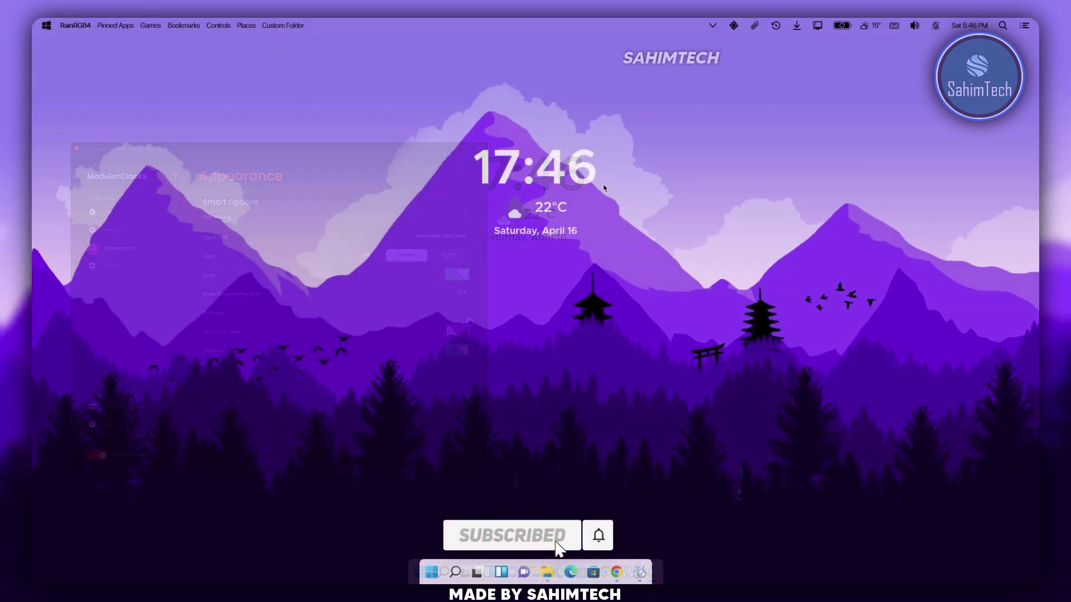
Align the ModularClocks clock to Center using its right-click Align menu
{"action": "right_click", "coordinate": [554, 170]}
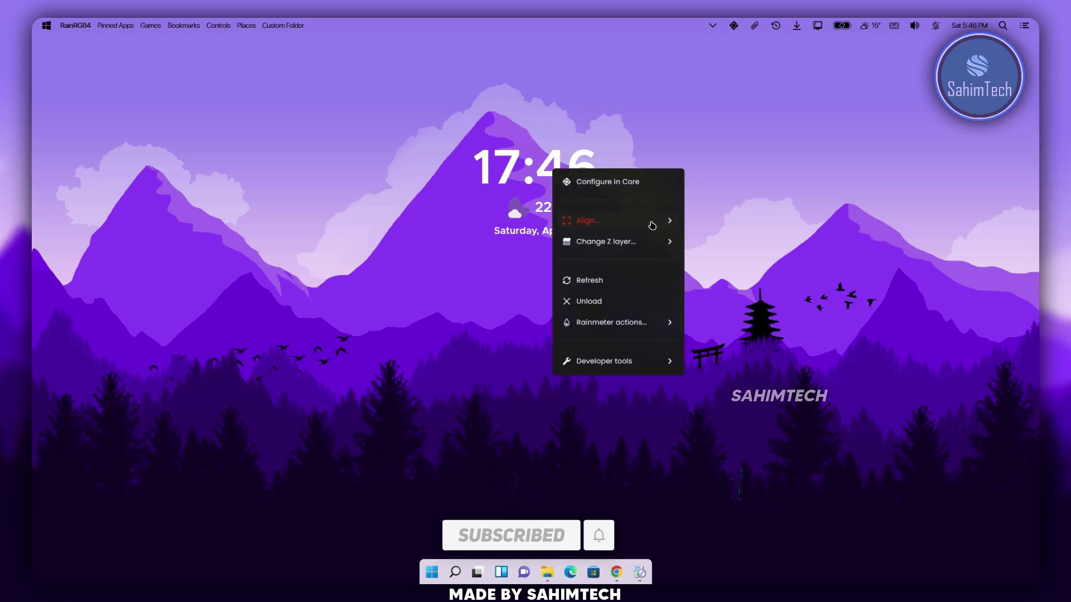
{"action": "mouse_move", "coordinate": [666, 225]}
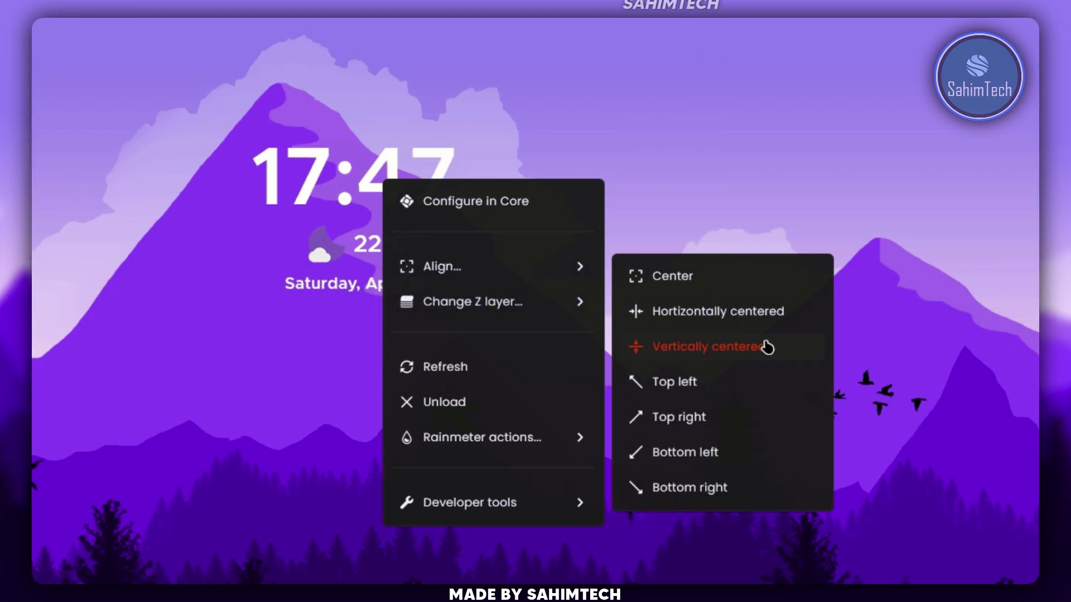
{"action": "left_click", "coordinate": [768, 278]}
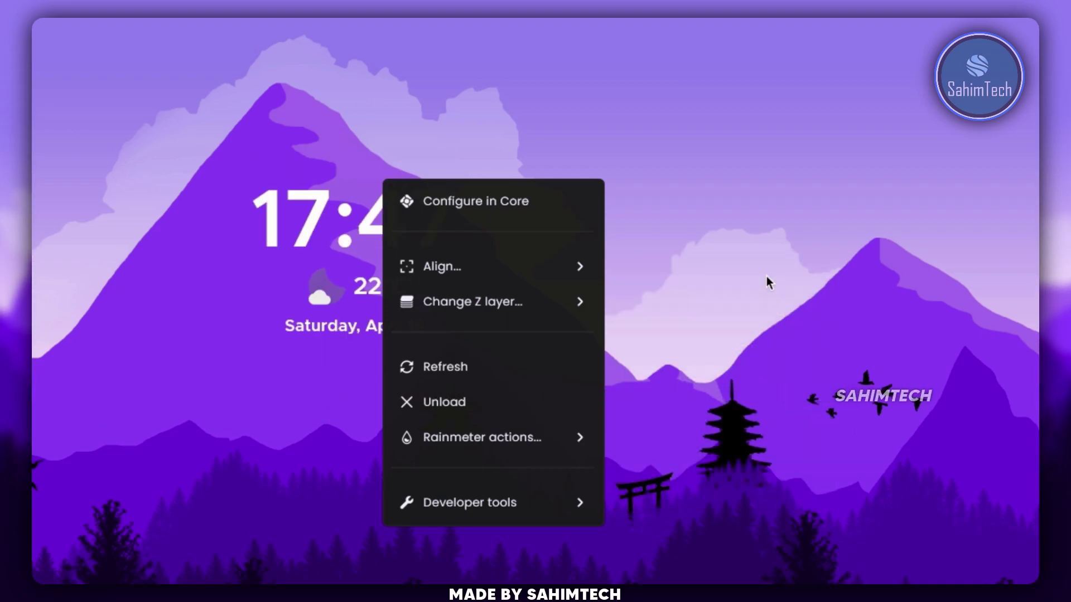